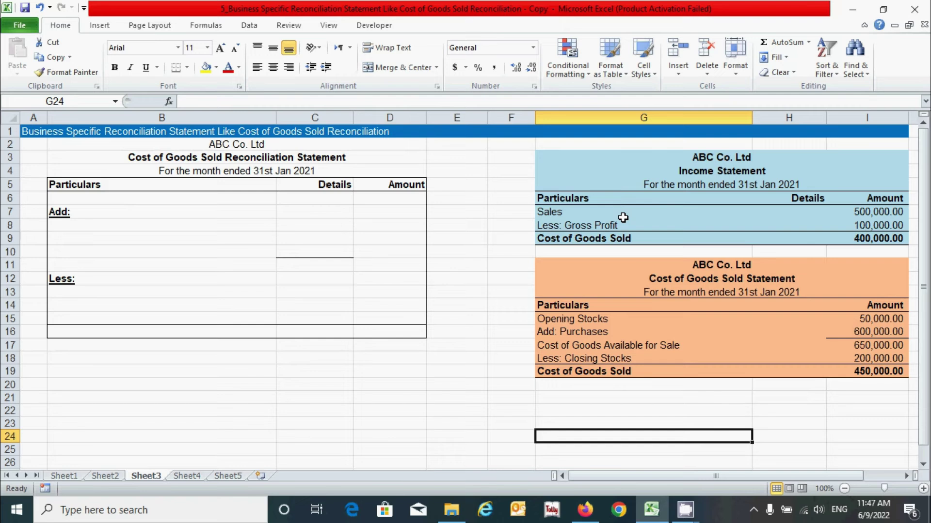
# - Examine the line items of the Income Statement and the Cost of Goods Sold Statement, from Sales and Gross Profit to Opening and Closing Stocks
pyautogui.moveTo(613, 210); pyautogui.dragTo(622, 220)
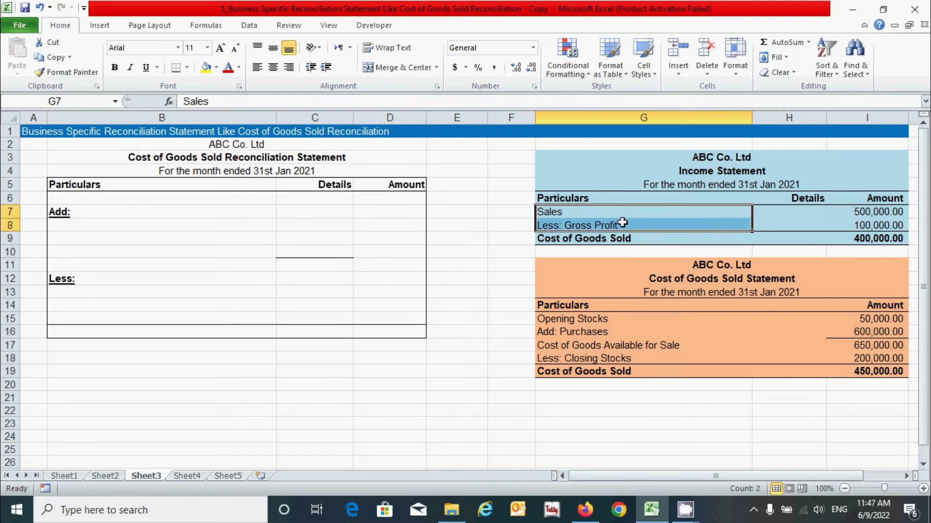
pyautogui.click(573, 318)
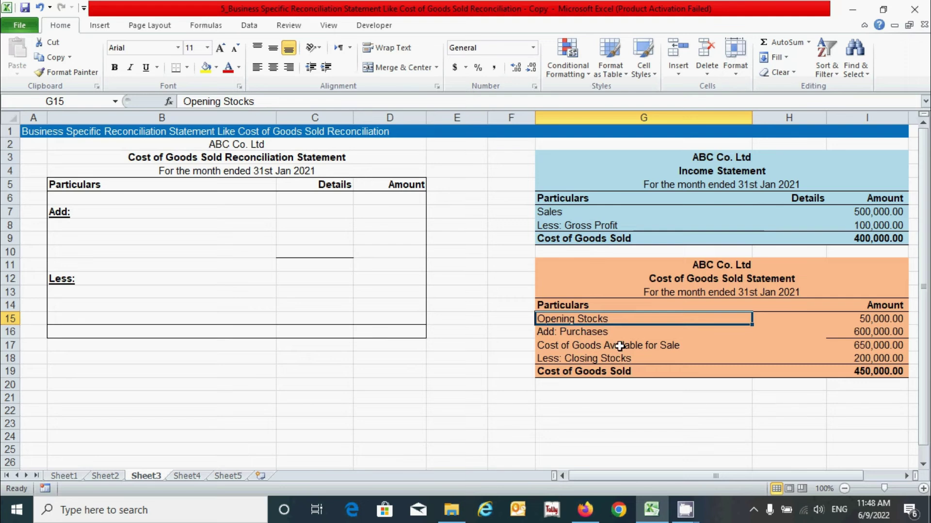
pyautogui.click(676, 359)
pyautogui.press('Down')
pyautogui.press('Down')
pyautogui.press('Down')
pyautogui.press('Down')
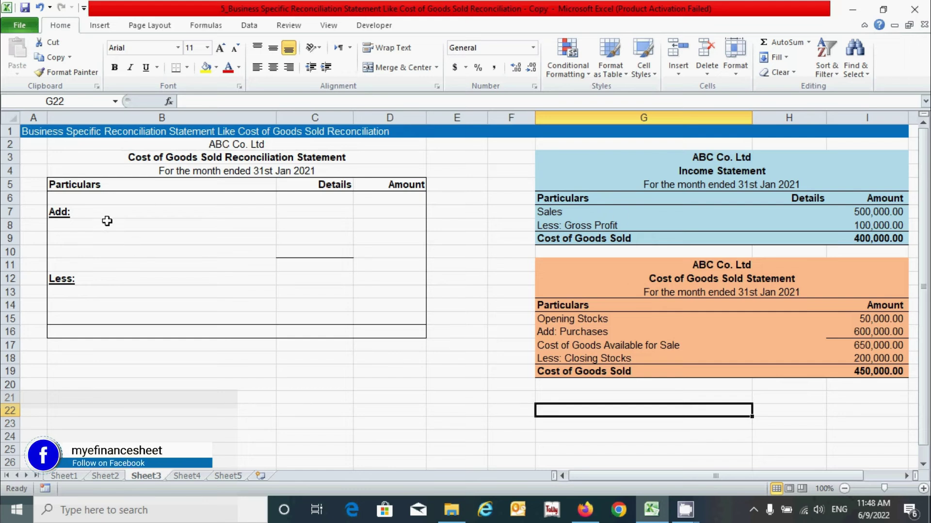
# - Examine the blank reconciliation statement's first row and its Add and Less sections
pyautogui.click(111, 238)
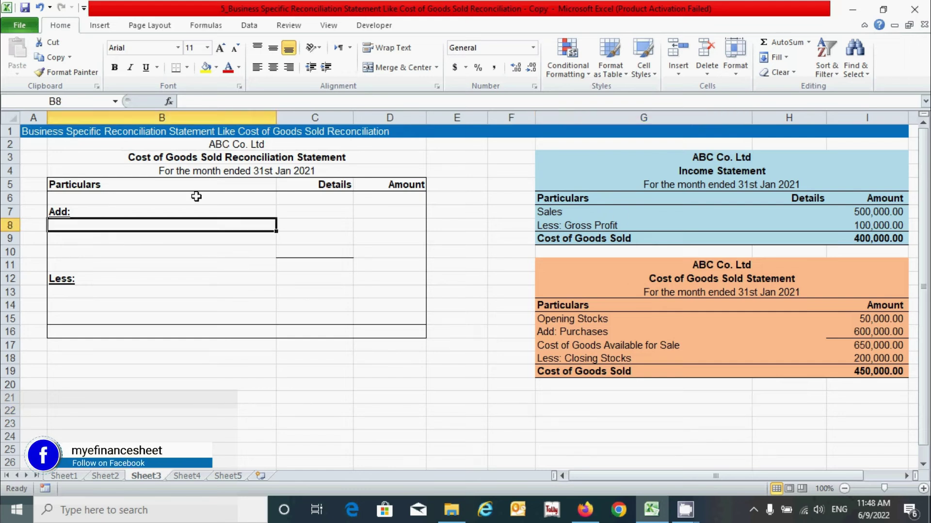
pyautogui.click(116, 196)
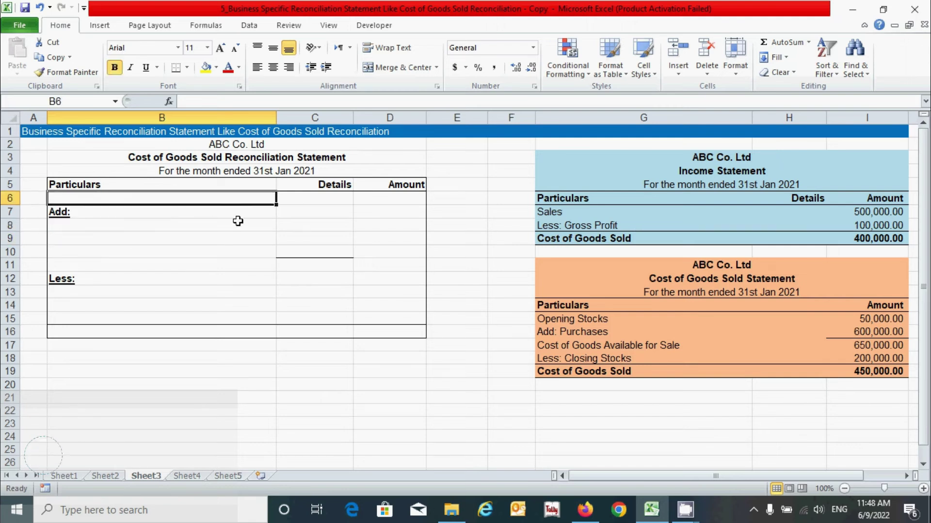
pyautogui.click(85, 225)
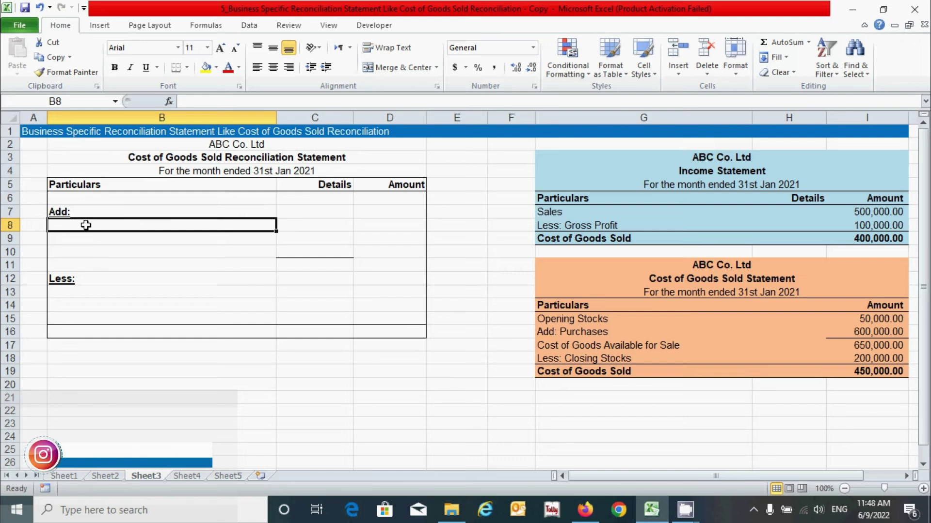
pyautogui.click(88, 212)
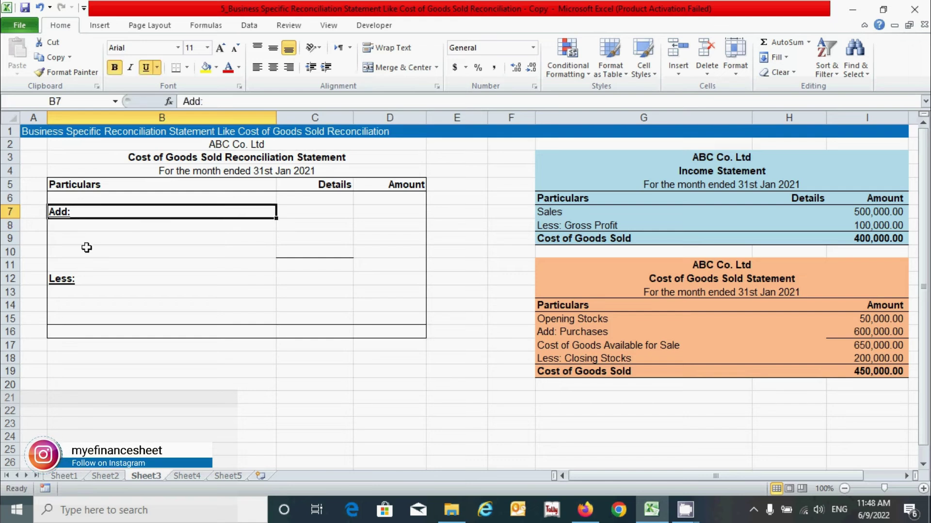
pyautogui.click(78, 281)
pyautogui.click(91, 306)
pyautogui.click(81, 230)
pyautogui.click(101, 291)
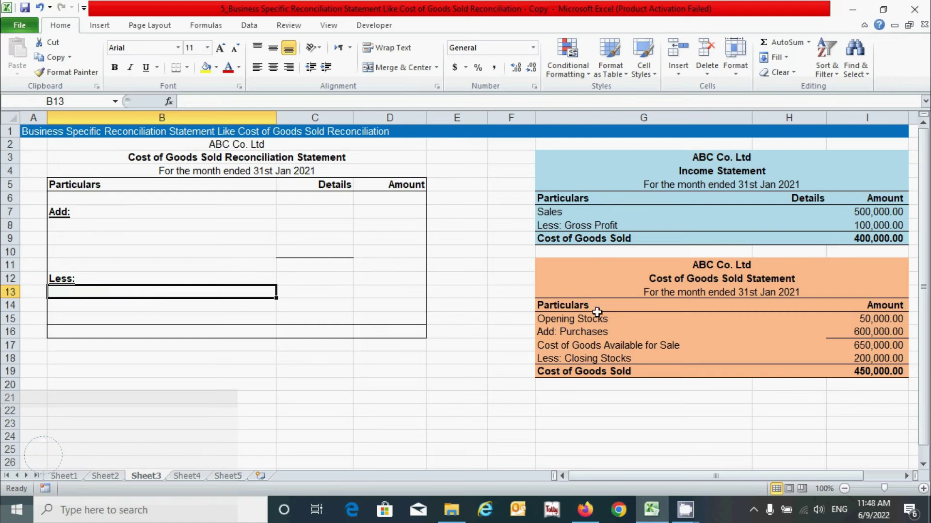
# - Compare the starting balance row 6 and the final balance row 16 of the reconciliation statement, including their Amount cells
pyautogui.click(213, 332)
pyautogui.click(223, 372)
pyautogui.click(214, 334)
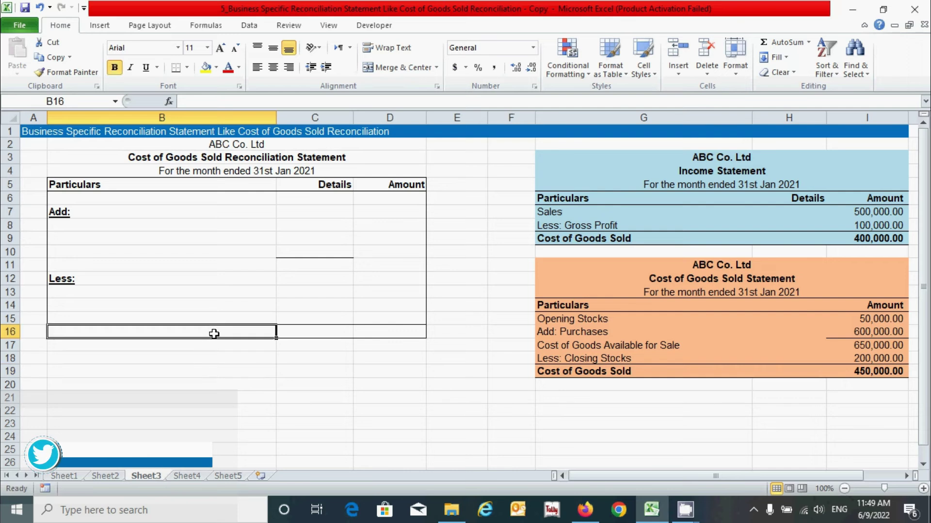
pyautogui.click(201, 199)
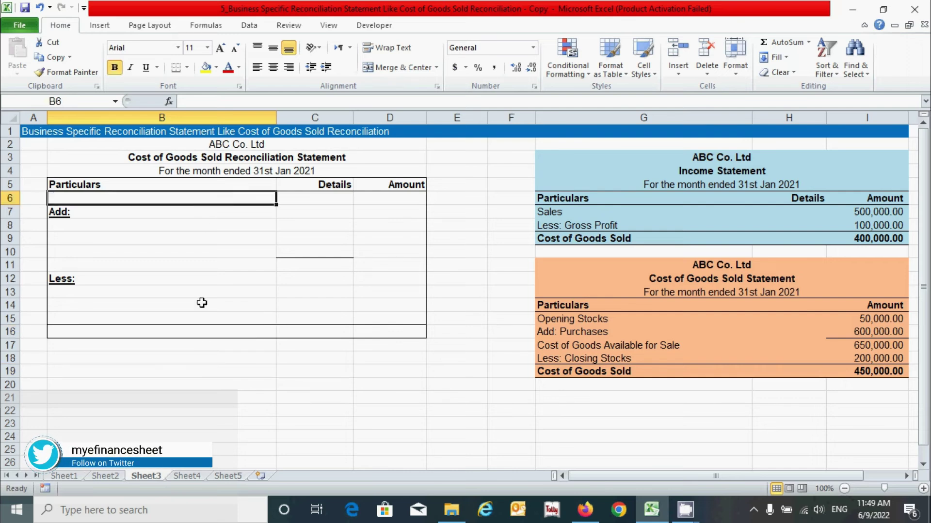
pyautogui.click(201, 327)
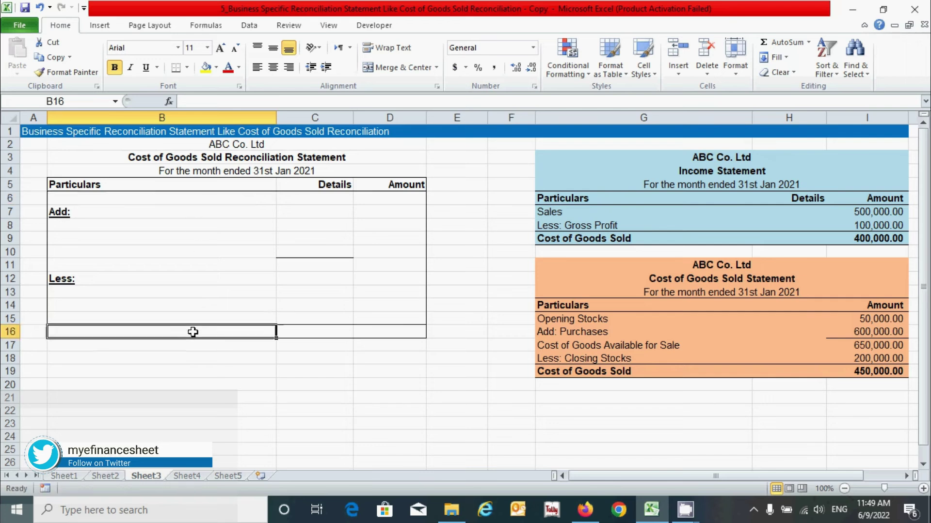
pyautogui.click(203, 195)
pyautogui.click(179, 328)
pyautogui.click(187, 195)
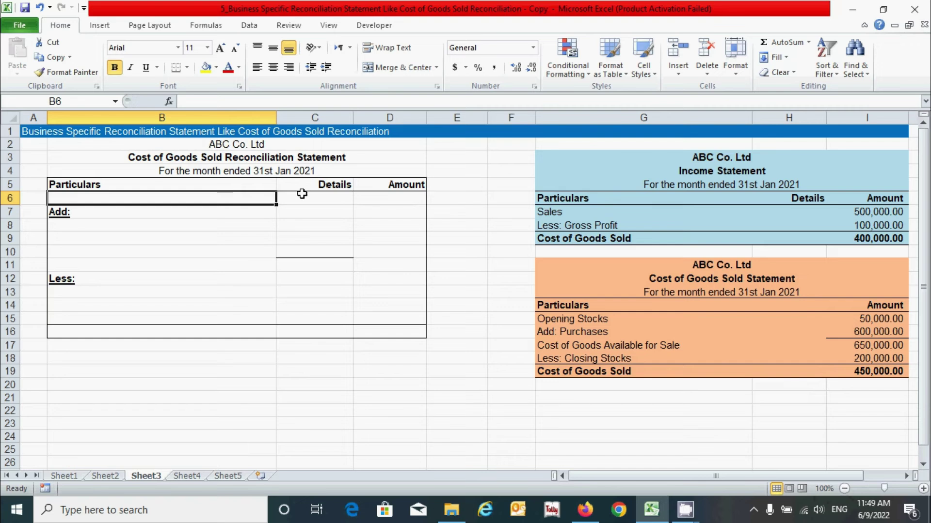
pyautogui.click(375, 198)
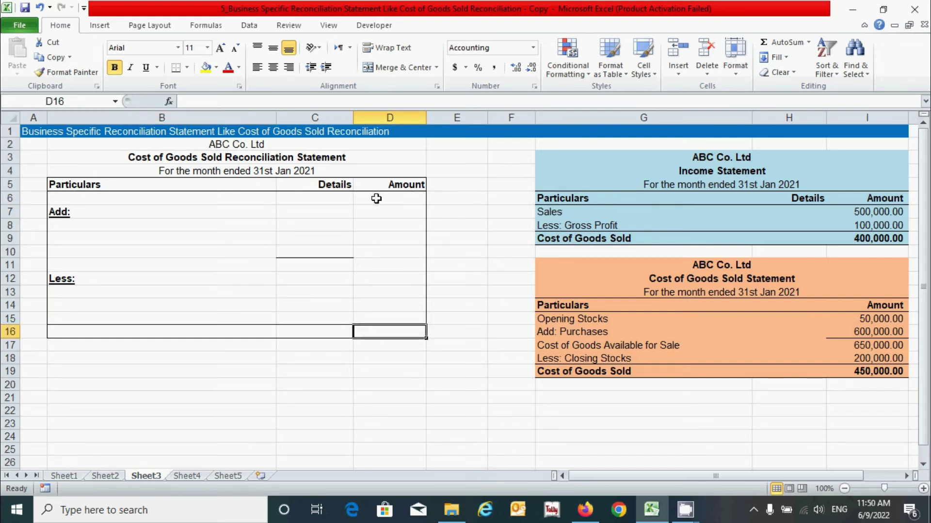
pyautogui.click(395, 317)
pyautogui.hotkey('ctrl', 'z')
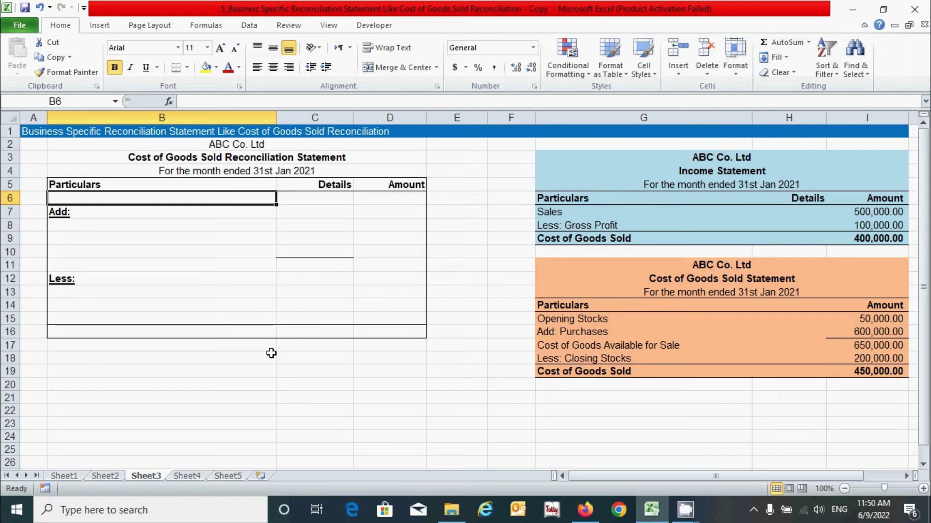
pyautogui.click(490, 386)
pyautogui.click(428, 385)
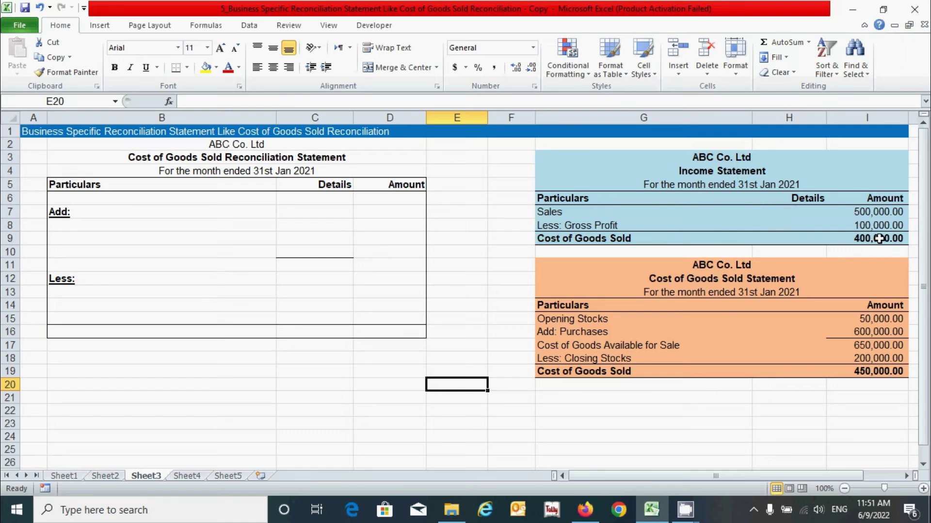
# - Enter "Balance as per Income Statement" in B6 of the reconciliation statement with an amount of 400000 in D6
pyautogui.click(201, 198)
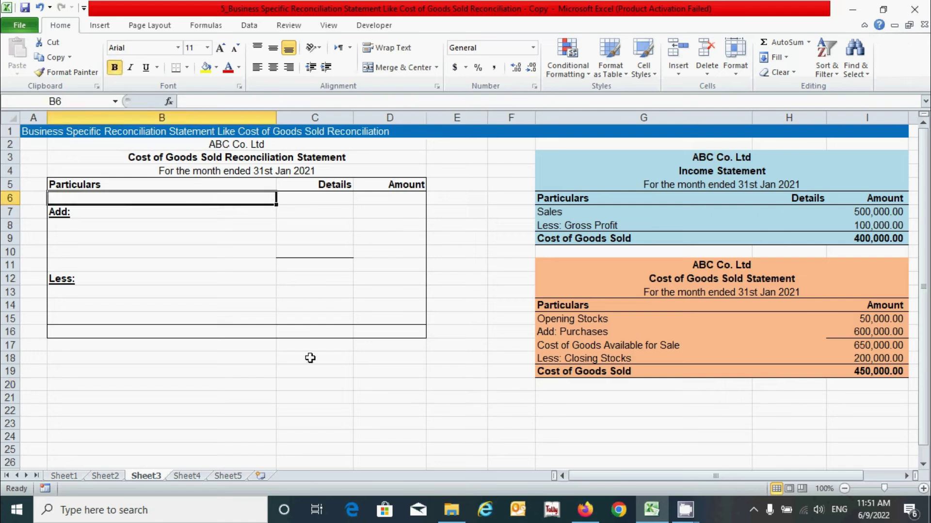
pyautogui.write('B')
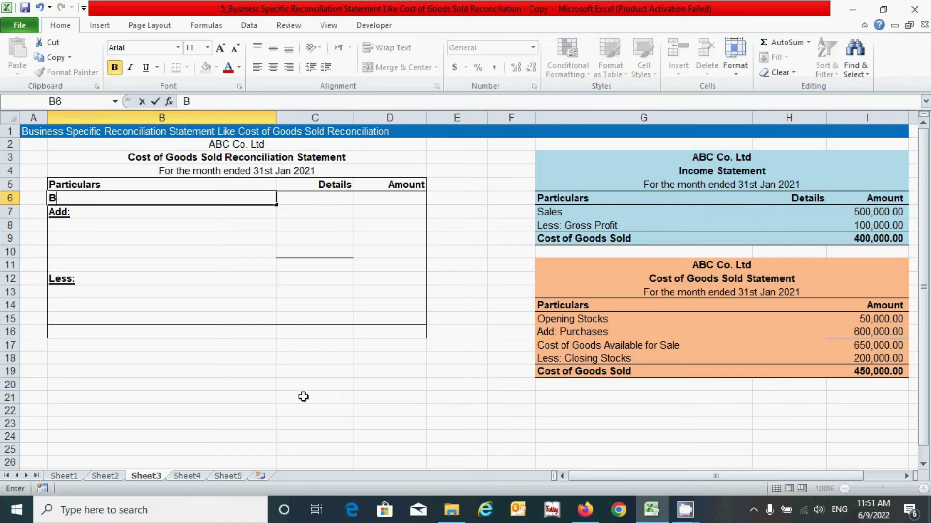
pyautogui.write('alance as per Income Sta')
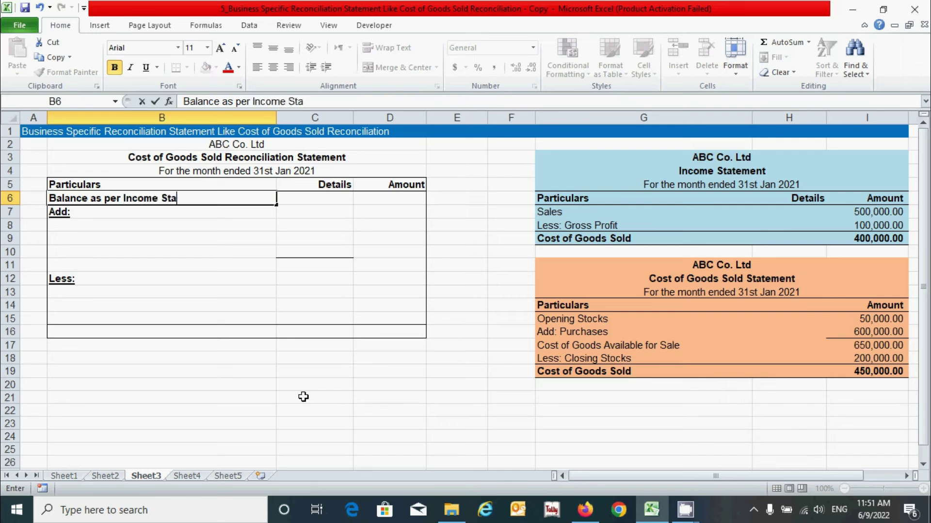
pyautogui.write('tement')
pyautogui.press('Tab')
pyautogui.click(391, 201)
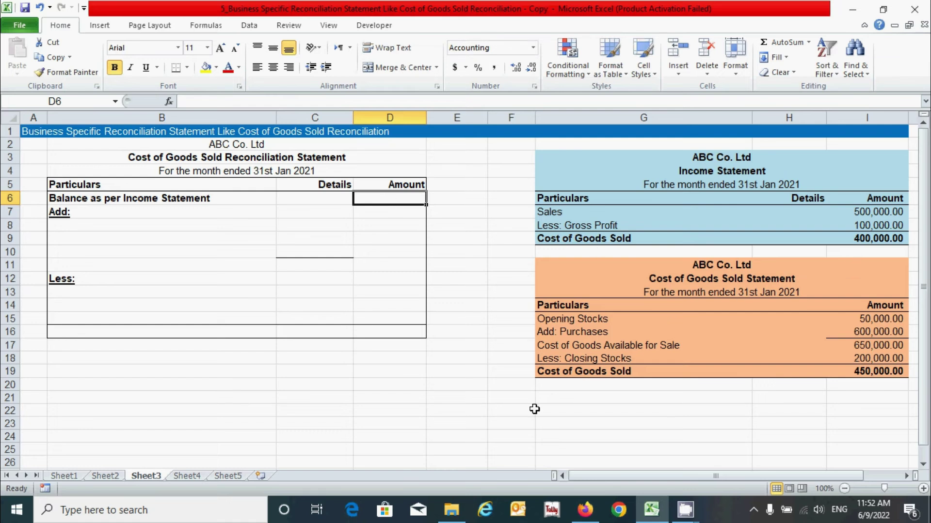
pyautogui.write('400000')
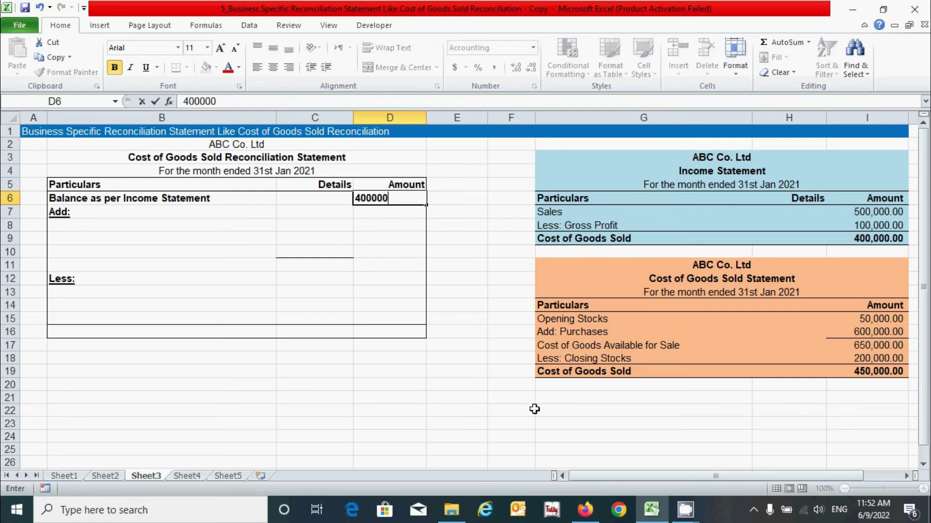
pyautogui.press('Return')
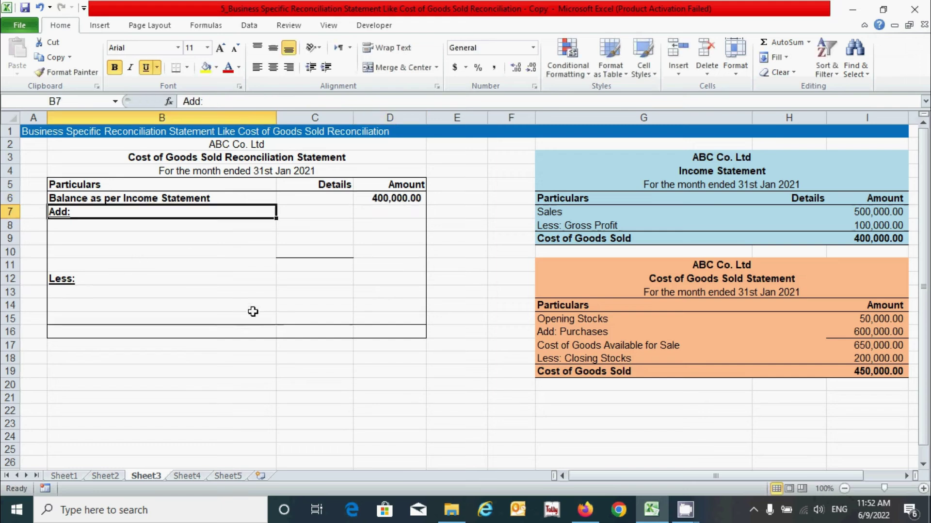
# - Label the closing row of the reconciliation statement in B16 "Balance as per Cost of Goods Sold Statement"
pyautogui.click(224, 333)
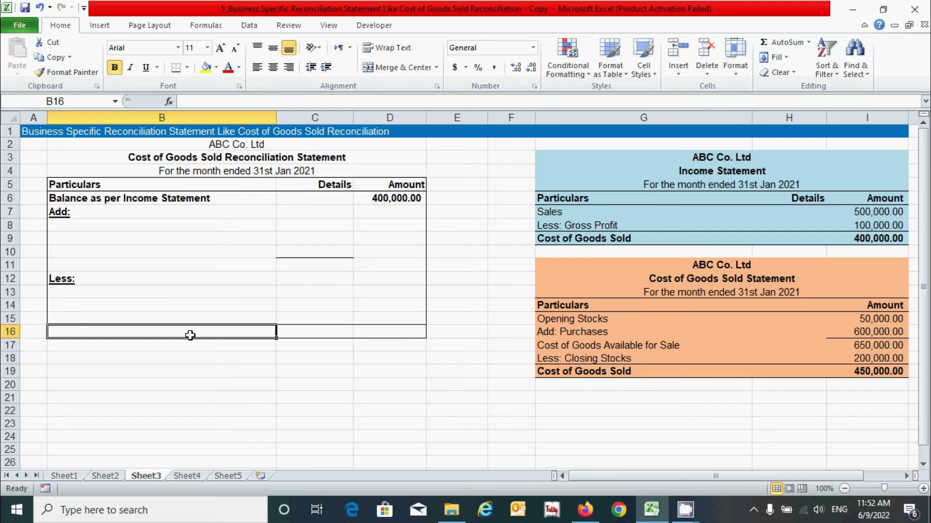
pyautogui.write('Balance as per C')
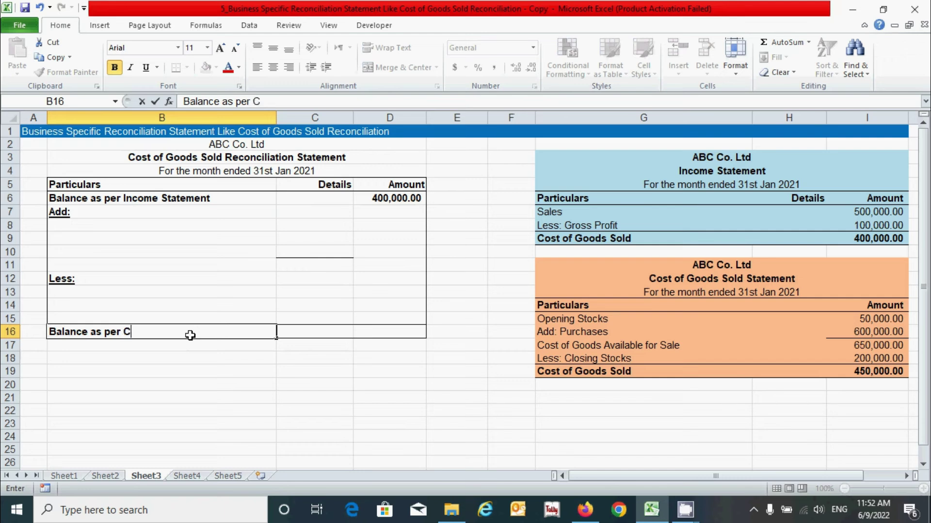
pyautogui.write('ost of Goo')
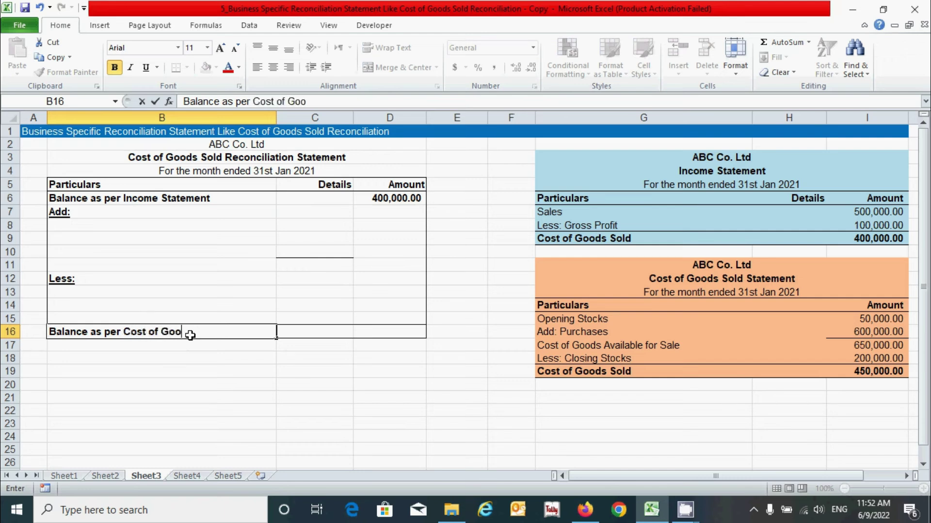
pyautogui.write('ds Sold Statemen')
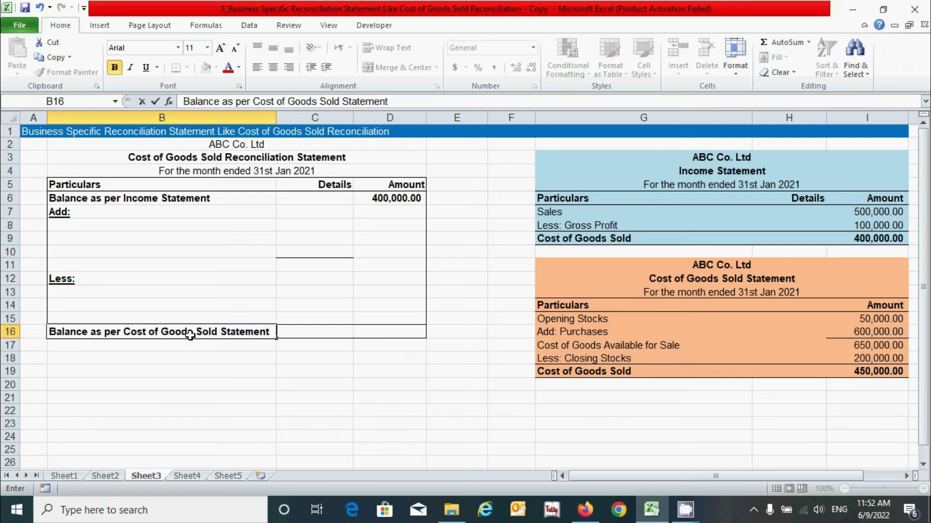
pyautogui.write('t')
pyautogui.press('Tab')
pyautogui.click(383, 333)
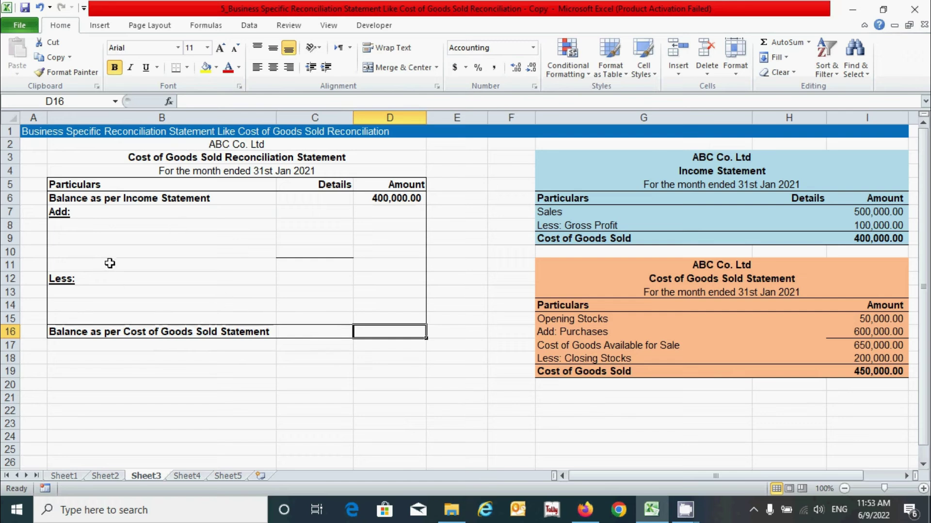
pyautogui.click(330, 373)
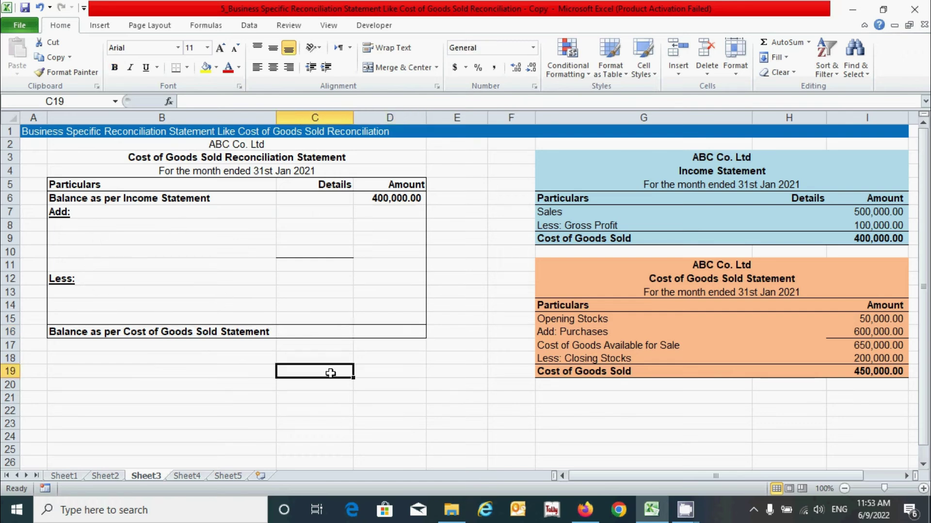
# - Add the income statement's Sales line under Less in B13, with 500000 in the Details column
pyautogui.click(142, 226)
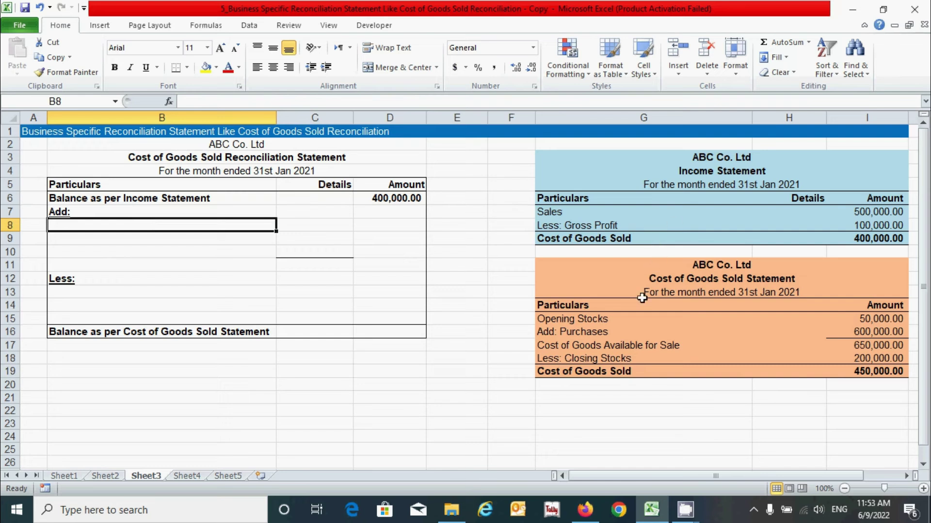
pyautogui.click(559, 212)
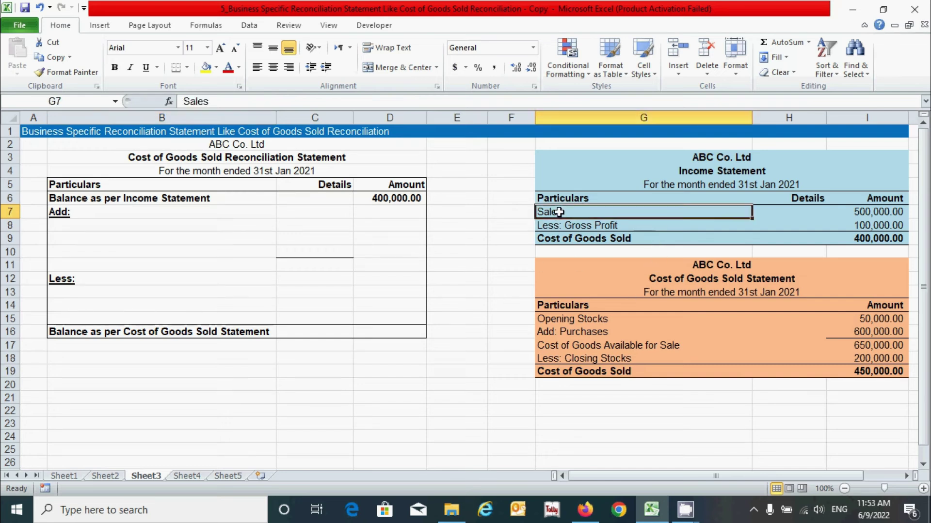
pyautogui.click(887, 211)
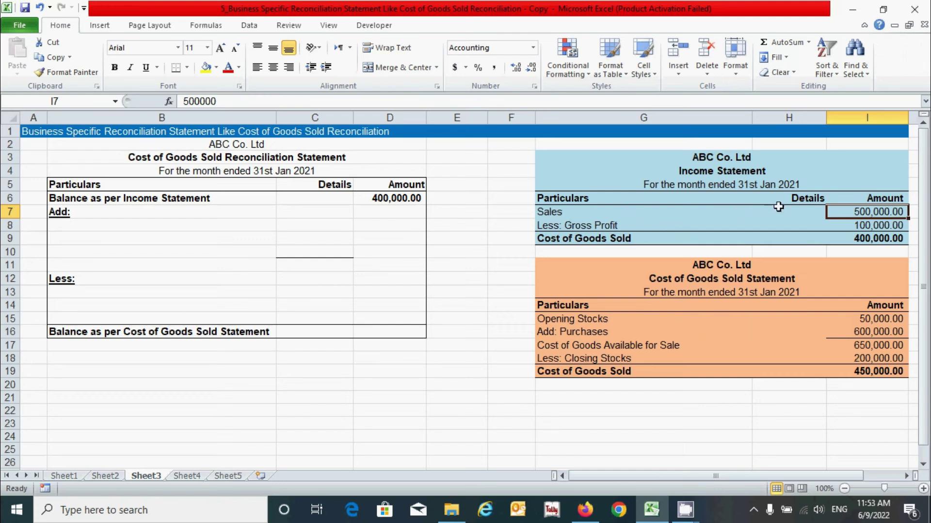
pyautogui.click(87, 293)
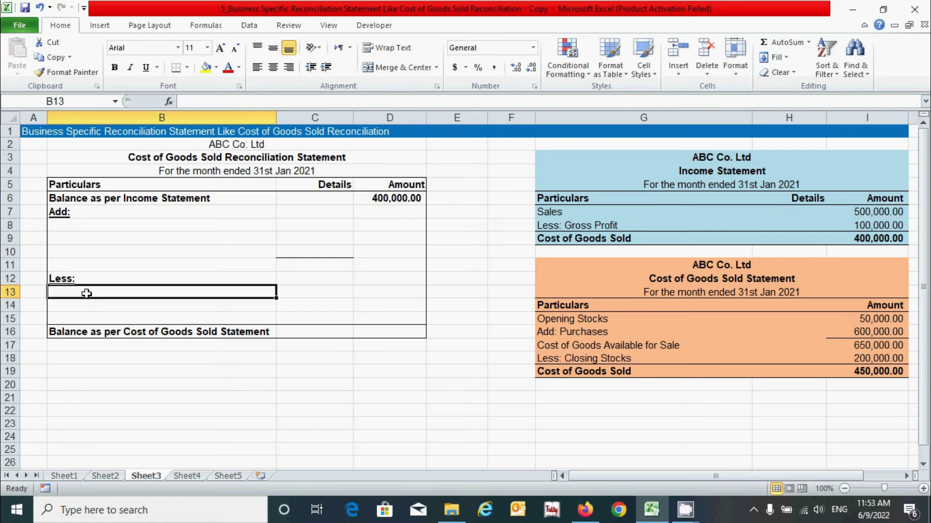
pyautogui.write('Sales')
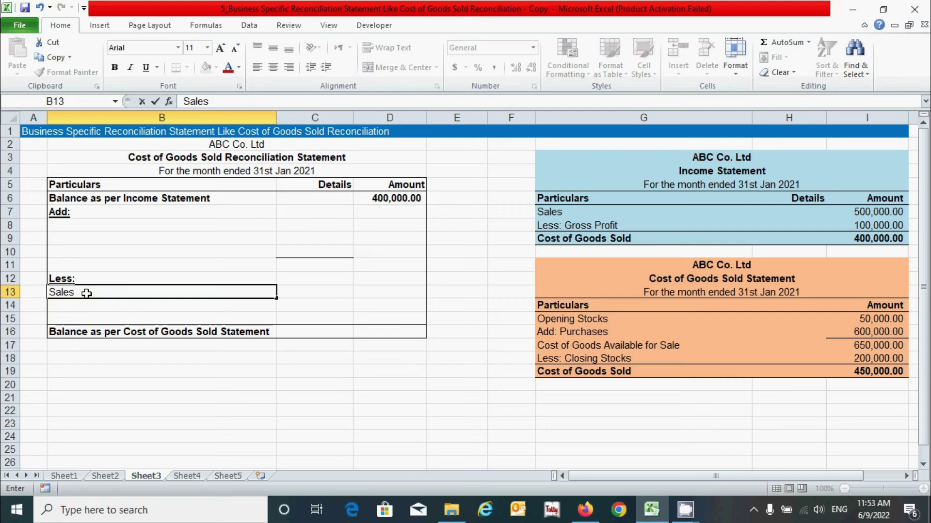
pyautogui.press('Tab')
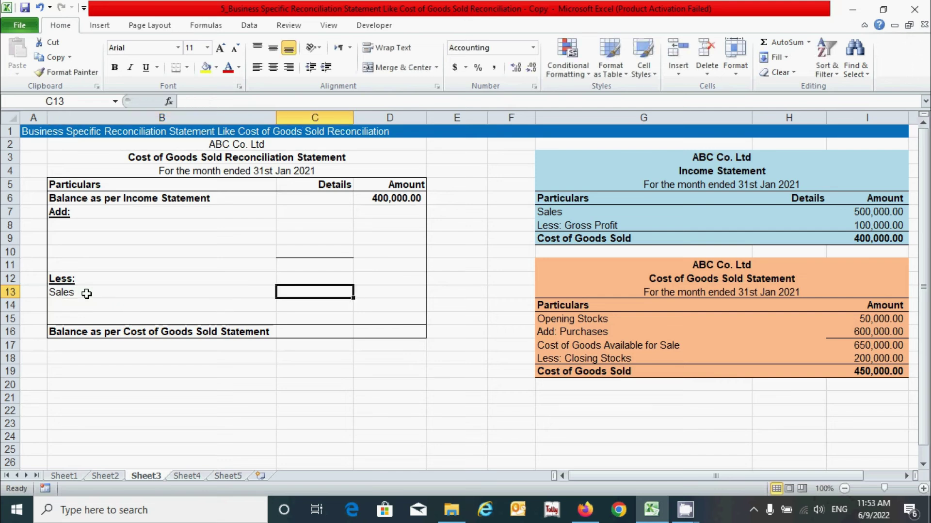
pyautogui.write('500000')
pyautogui.press('Return')
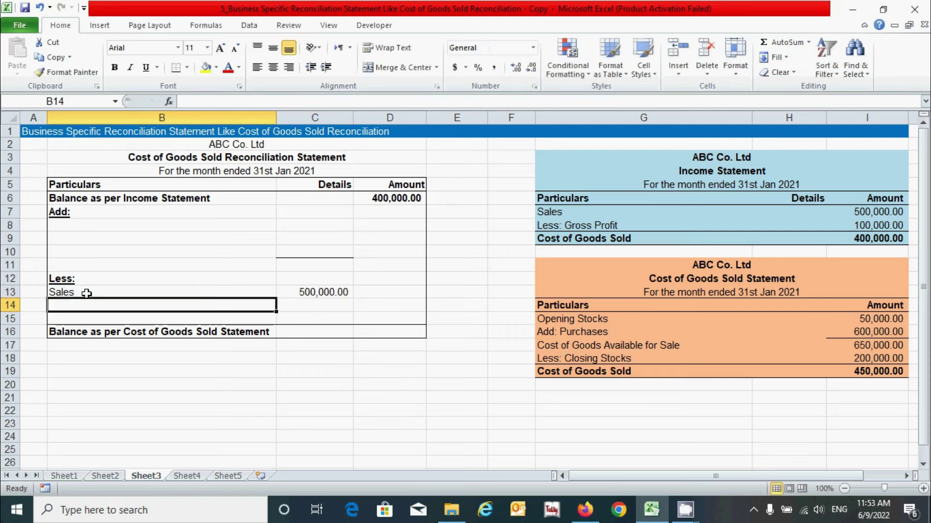
# - Add the income statement's Gross Profit line under Add in B8, with 100000 in the Details column
pyautogui.click(577, 227)
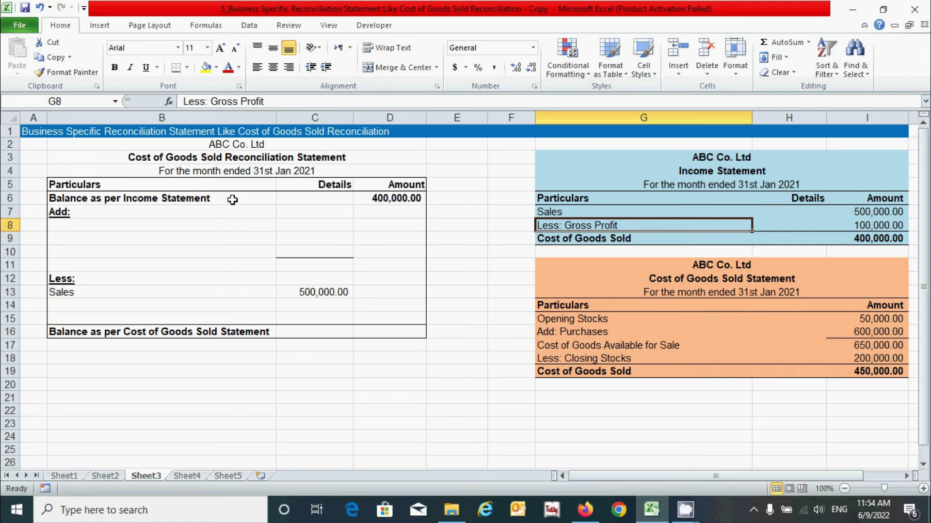
pyautogui.click(133, 227)
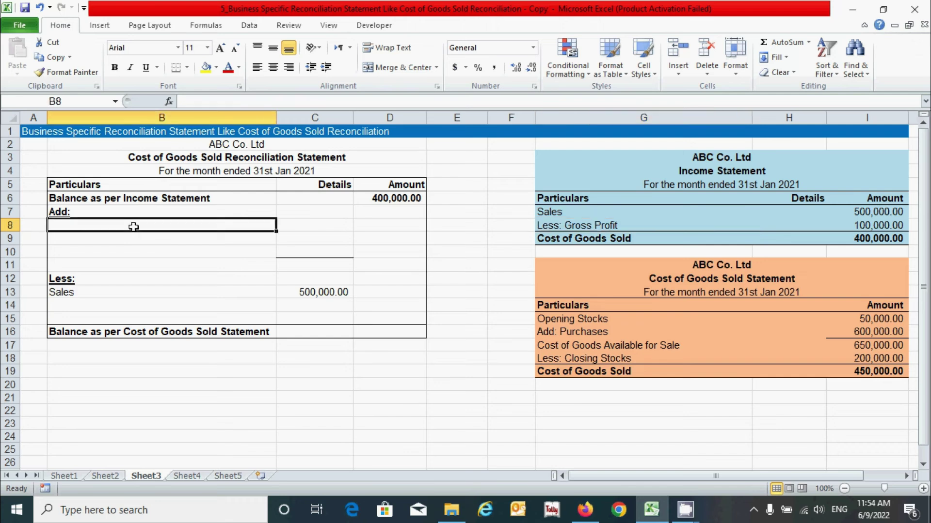
pyautogui.write('G')
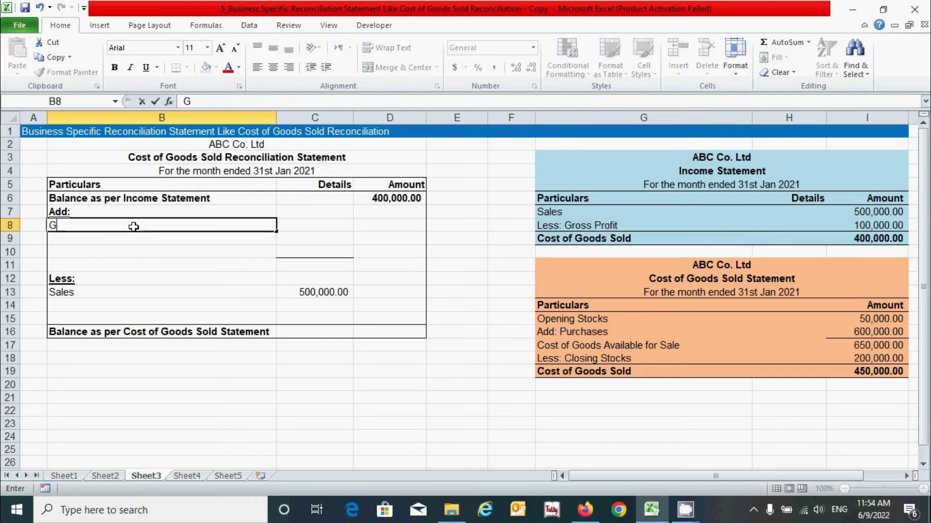
pyautogui.write('ross Profi')
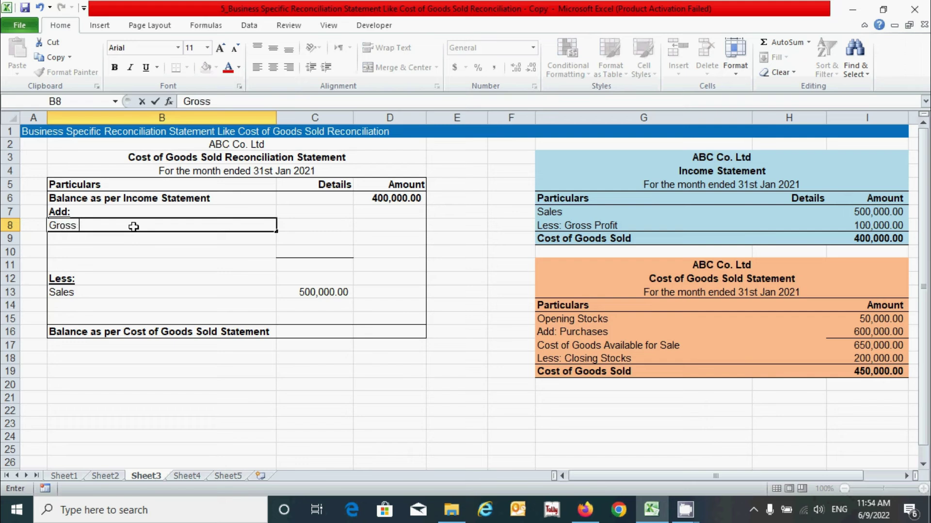
pyautogui.press('Tab')
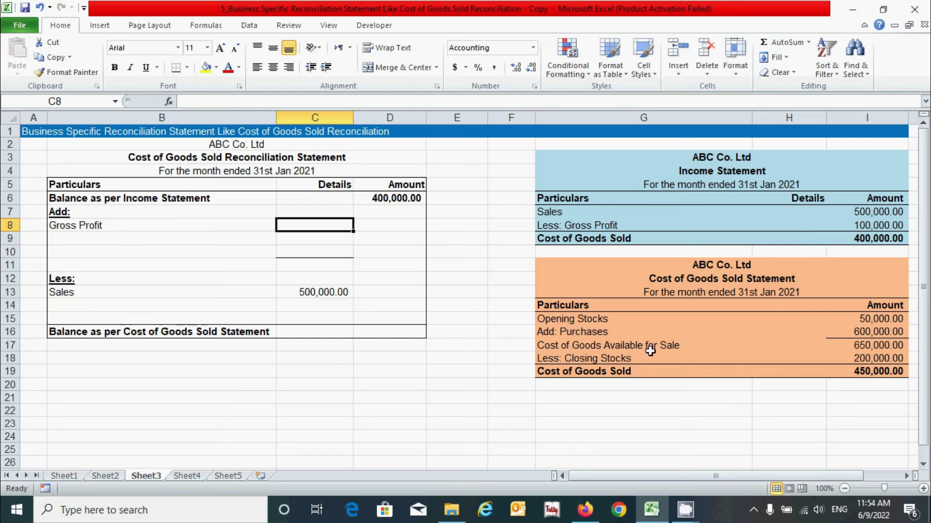
pyautogui.write('100000')
pyautogui.press('Return')
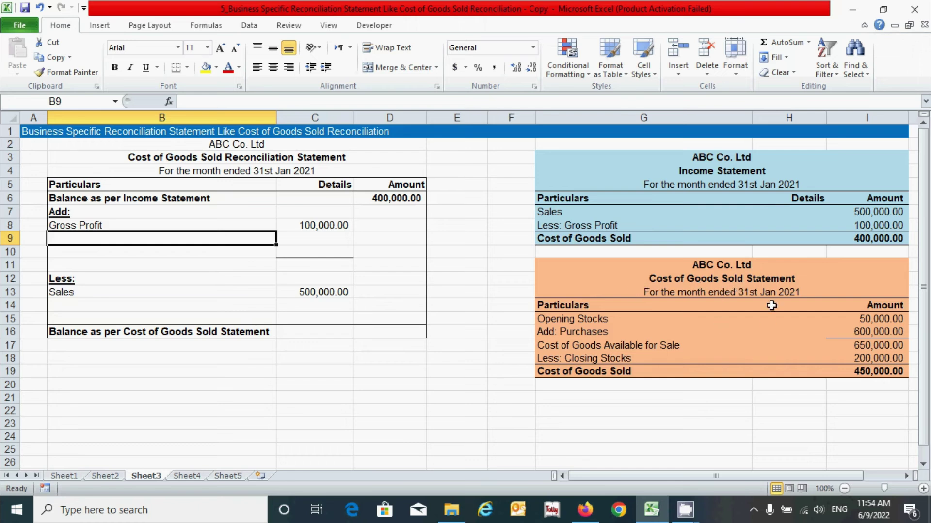
# - Add the opening stocks under Add in B9 as "Opening Balance", with 50000 in the Details column
pyautogui.click(580, 321)
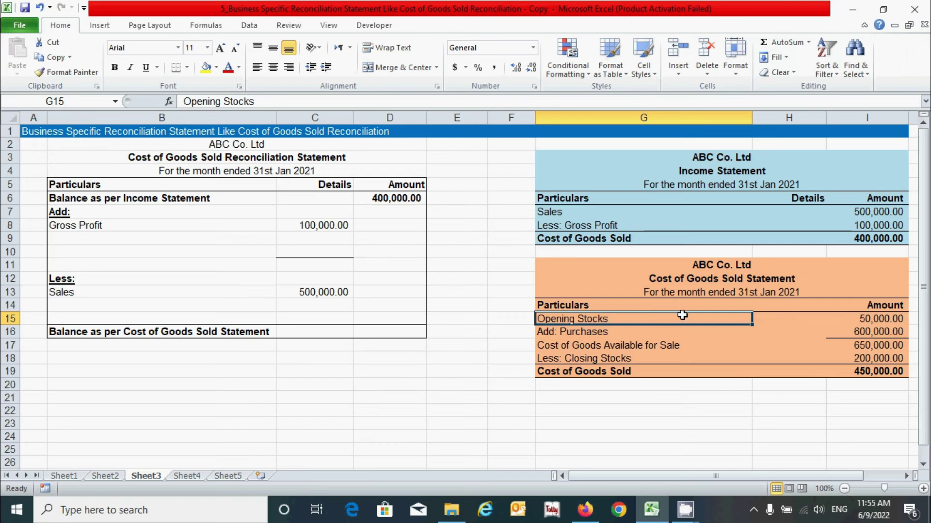
pyautogui.click(128, 244)
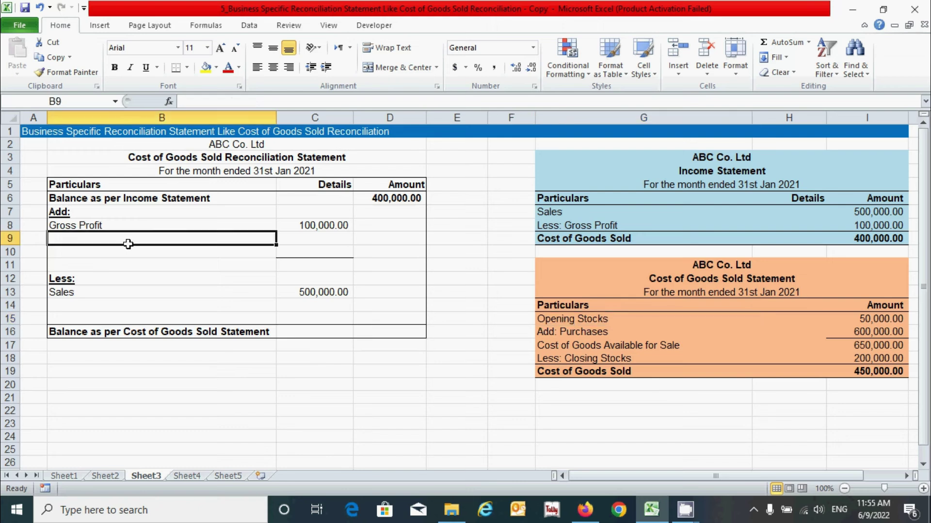
pyautogui.write('O')
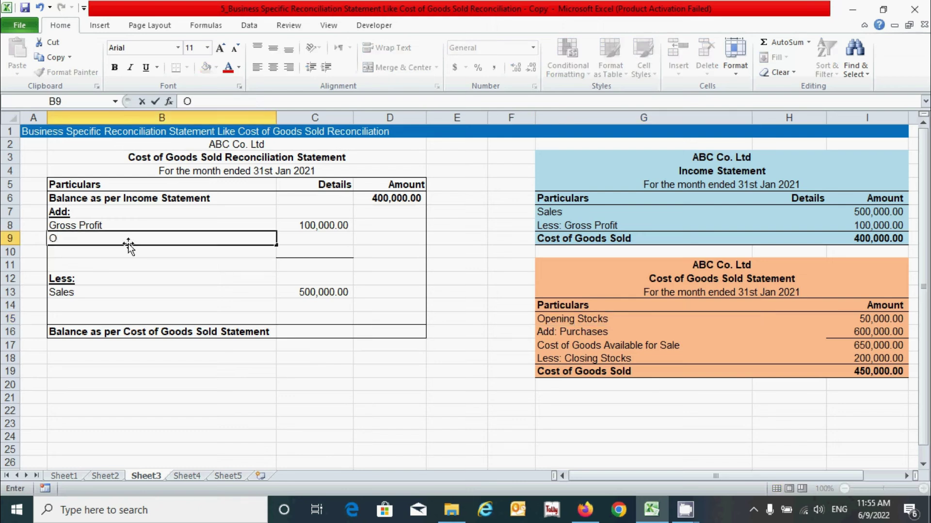
pyautogui.write('pening Balanc')
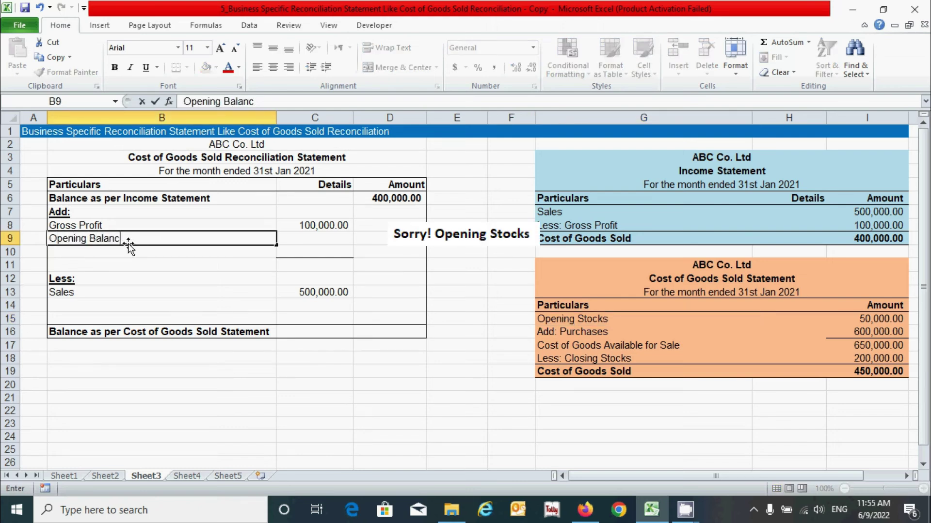
pyautogui.write('e')
pyautogui.press('Tab')
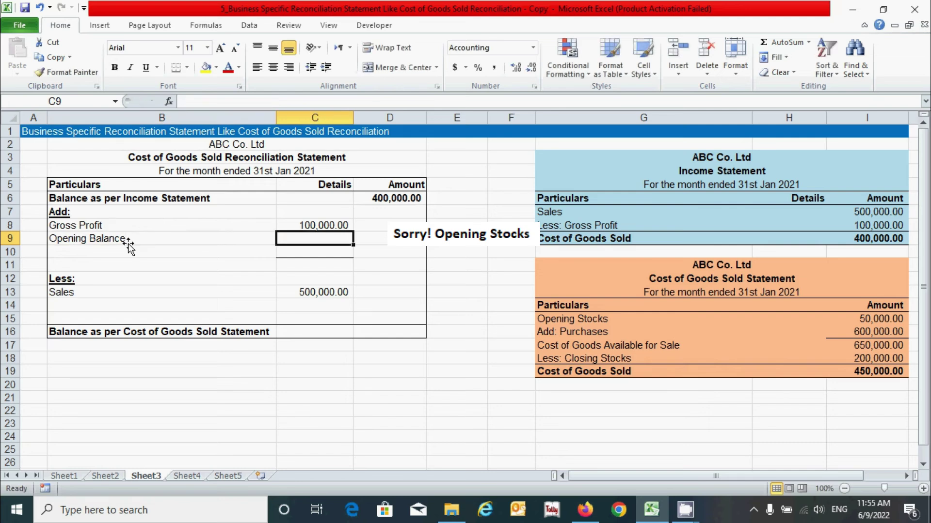
pyautogui.write('50000')
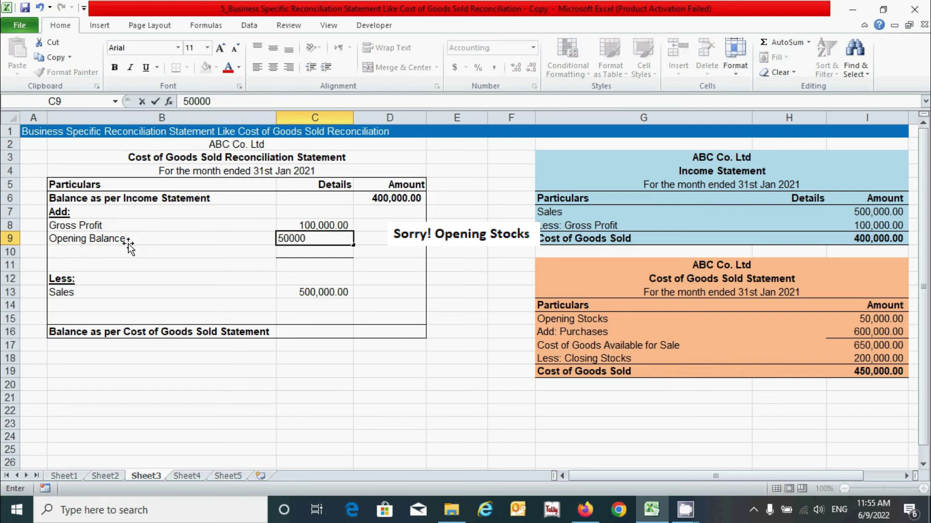
pyautogui.click(128, 248)
# - Add a "Purchases" line under Add in B10, with 600000 in the Details column
pyautogui.click(560, 333)
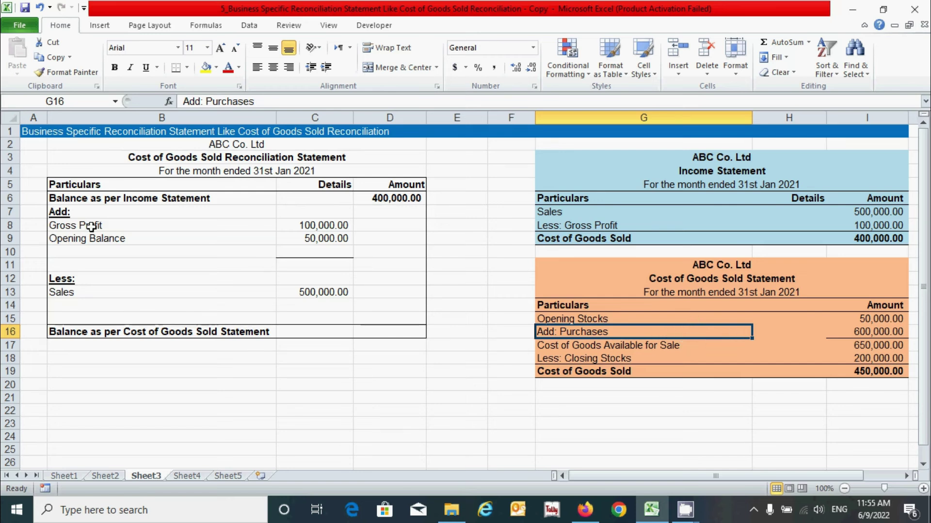
pyautogui.click(91, 252)
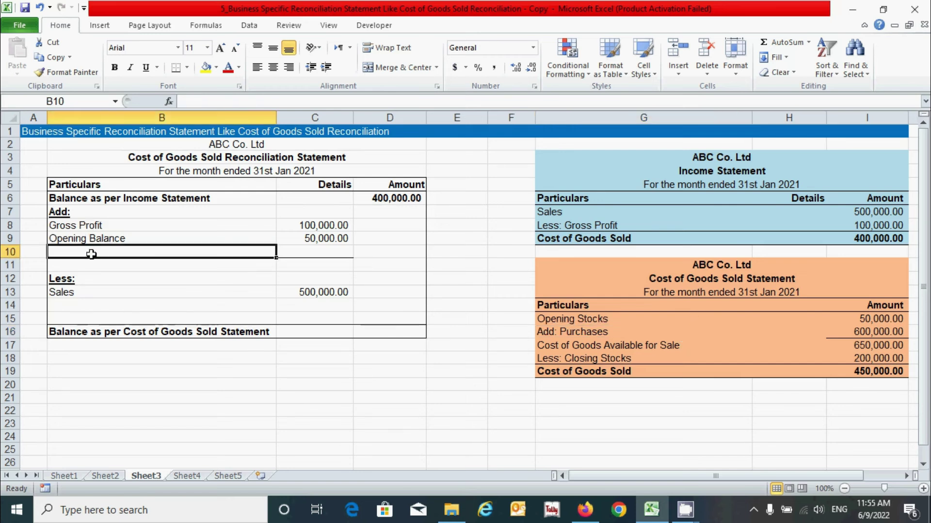
pyautogui.write('Purchases')
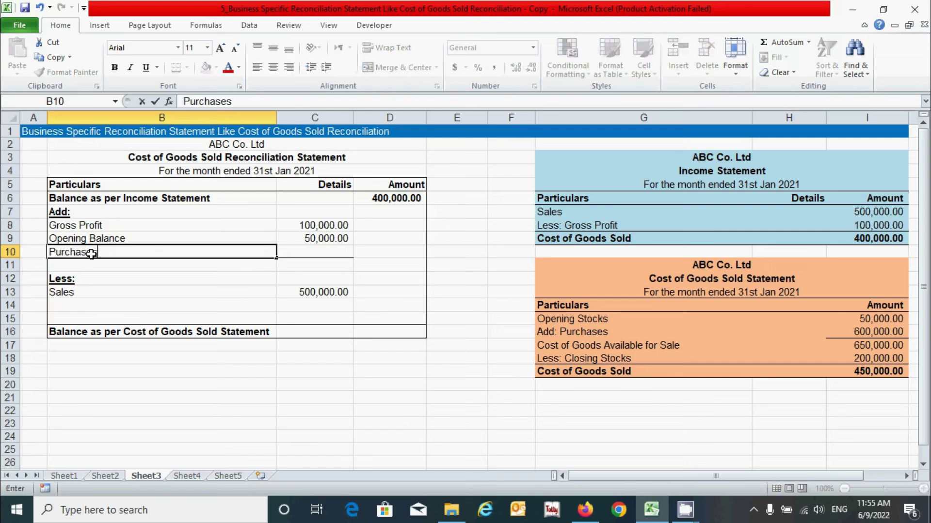
pyautogui.press('Tab')
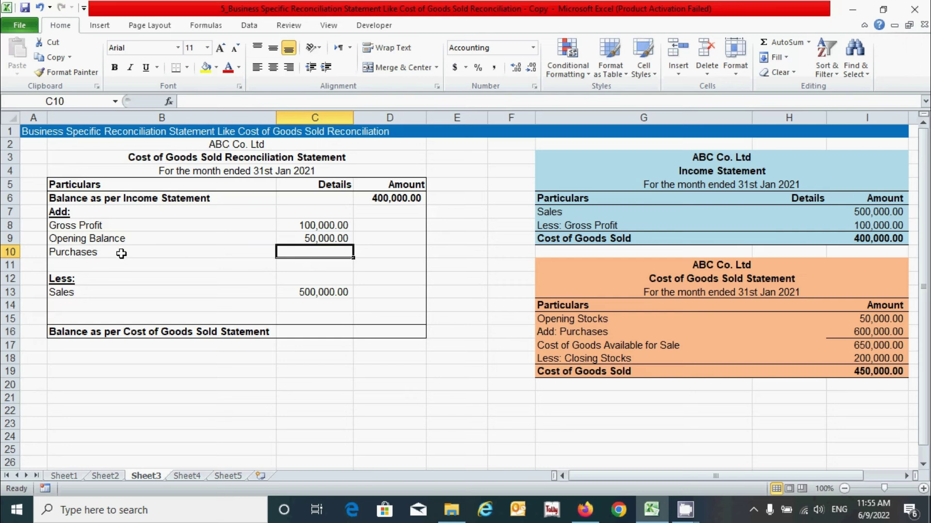
pyautogui.write('600,000')
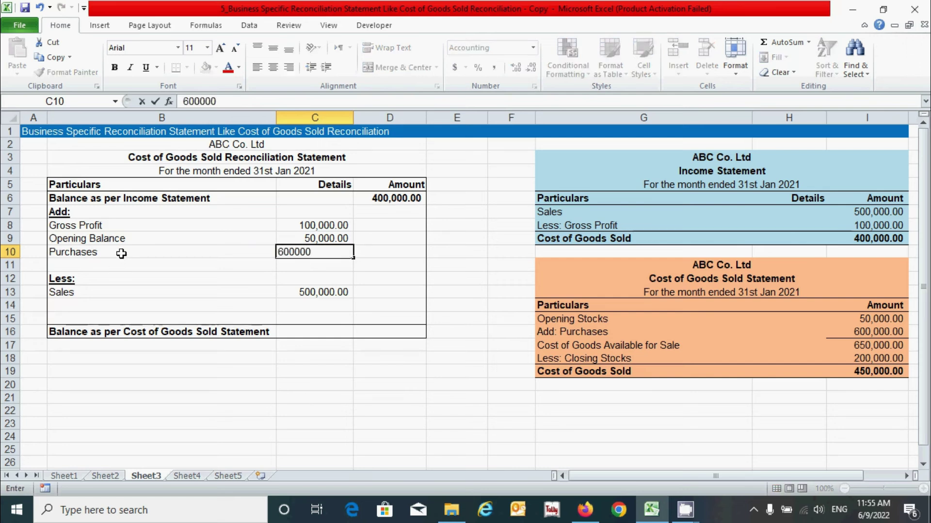
pyautogui.press('Return')
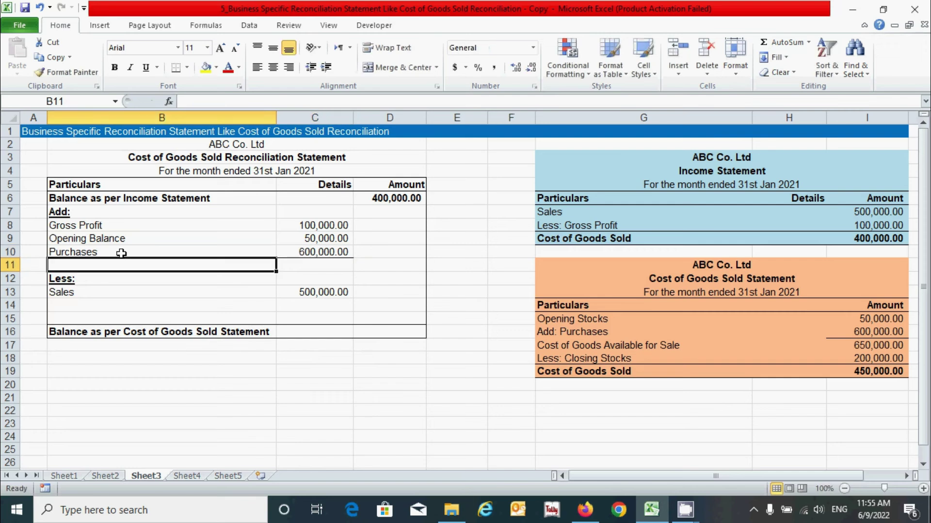
# - Add a "Closing Stocks" line under Less in B14, with 200000 in the Details column
pyautogui.click(594, 359)
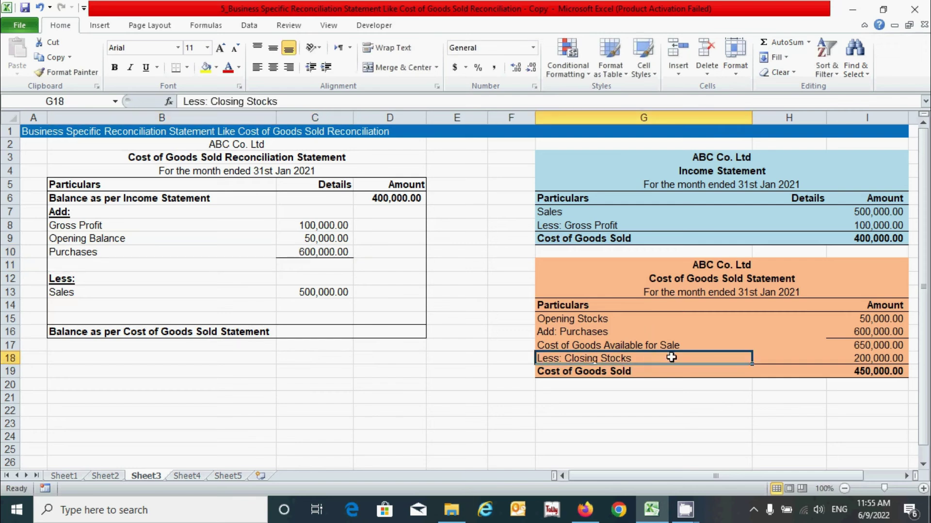
pyautogui.click(608, 344)
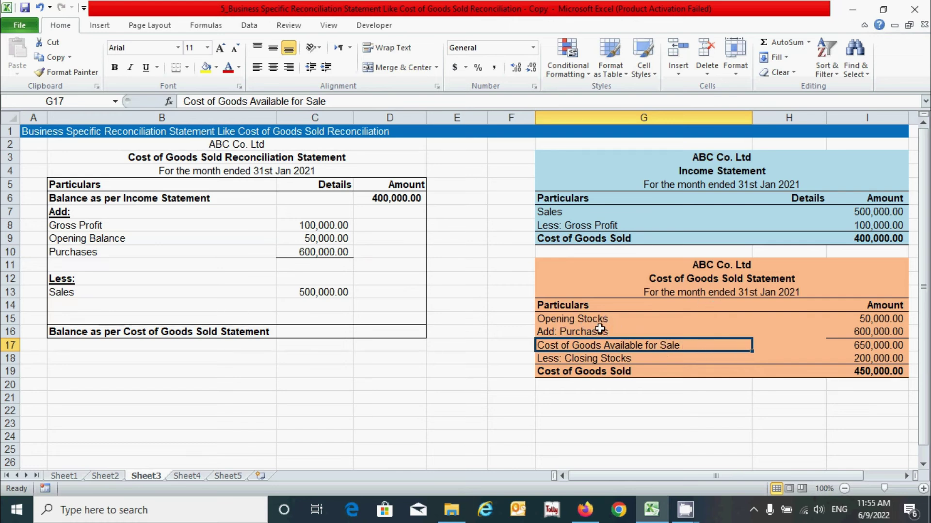
pyautogui.click(633, 359)
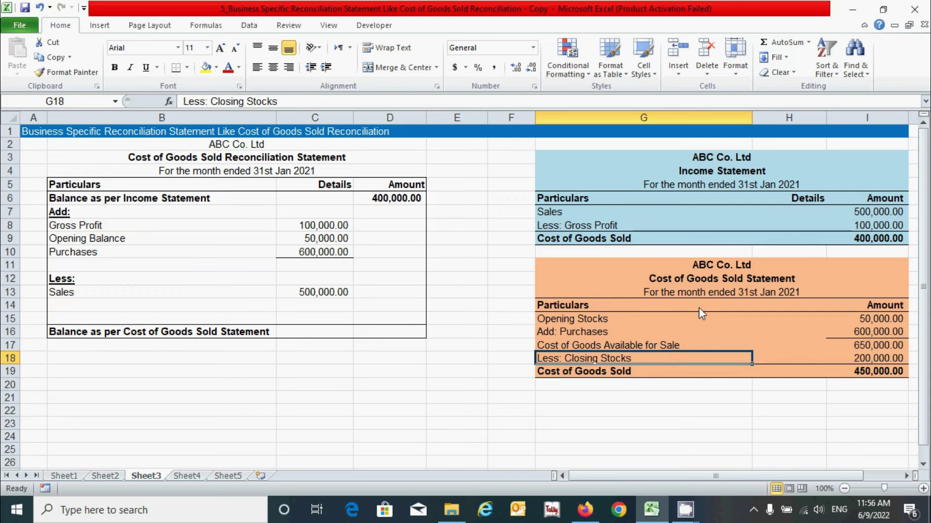
pyautogui.click(67, 304)
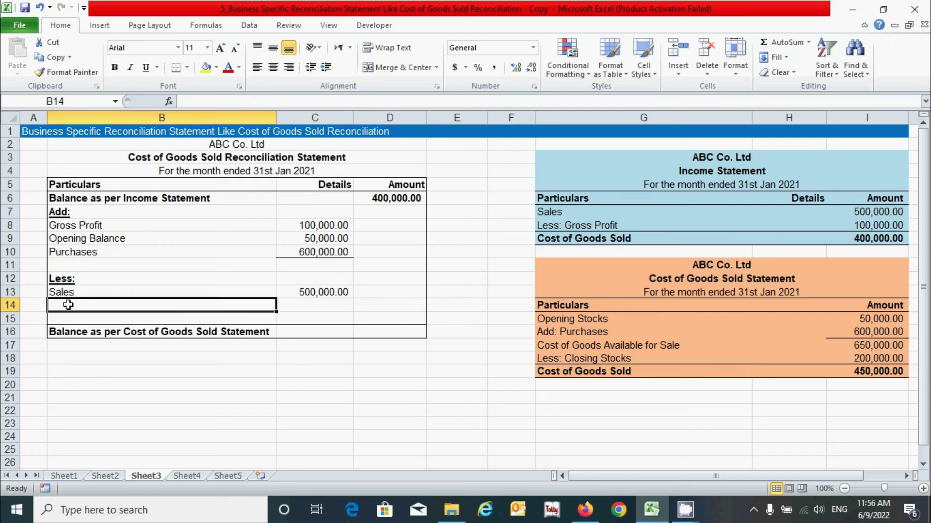
pyautogui.write('Closi')
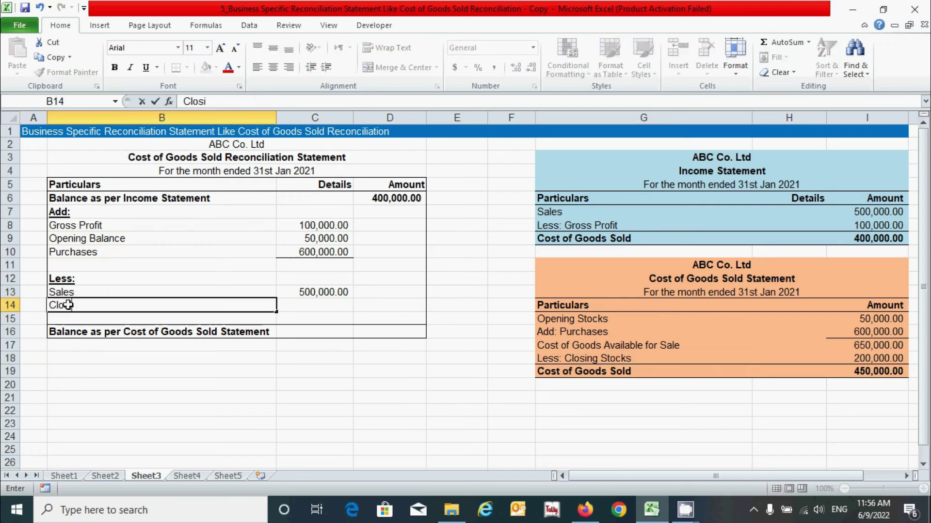
pyautogui.write('ng Stocks')
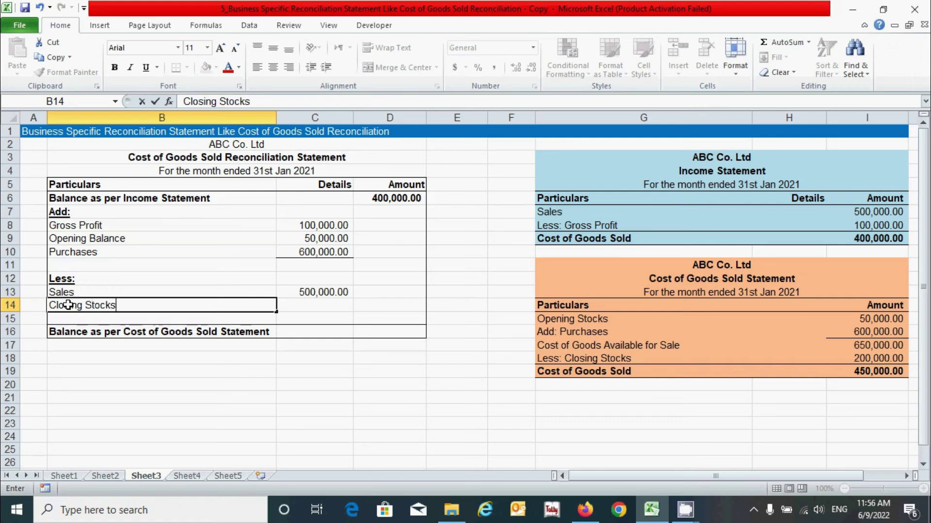
pyautogui.press('Tab')
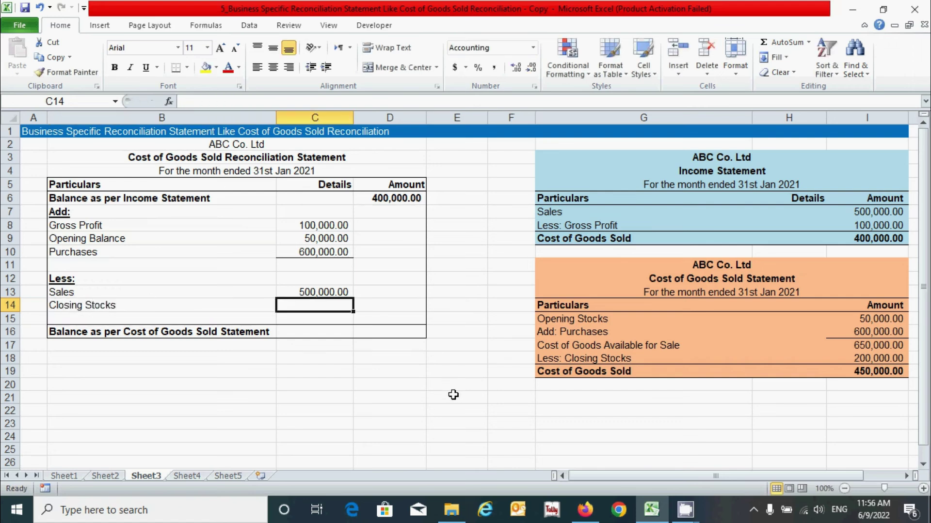
pyautogui.write('200000')
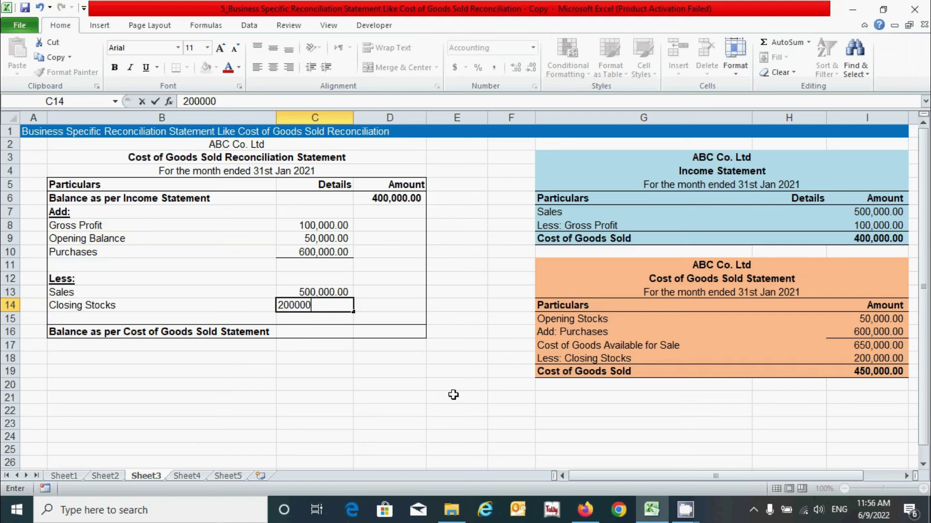
pyautogui.press('Return')
# - Total the Add items in Amount cell D10 with the formula =SUM(C8:C10)
pyautogui.moveTo(332, 223); pyautogui.dragTo(334, 253)
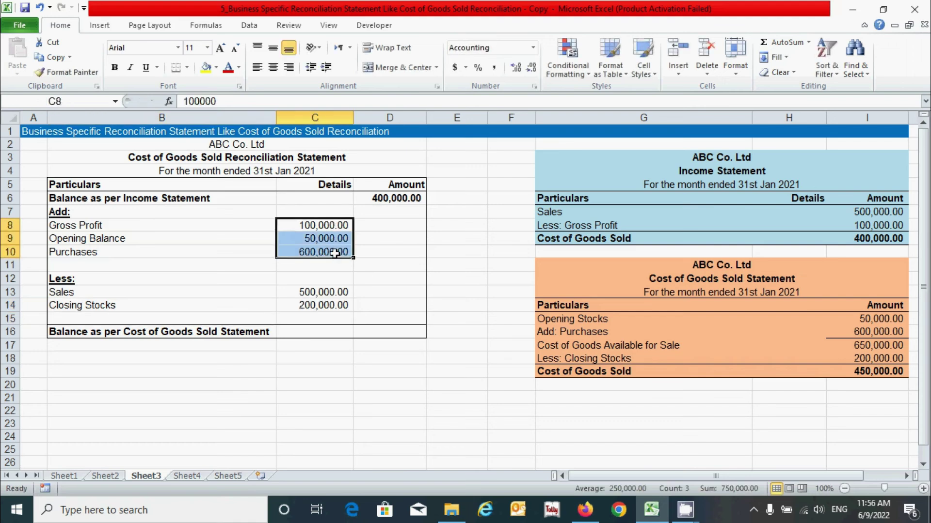
pyautogui.click(396, 255)
pyautogui.write('=sum')
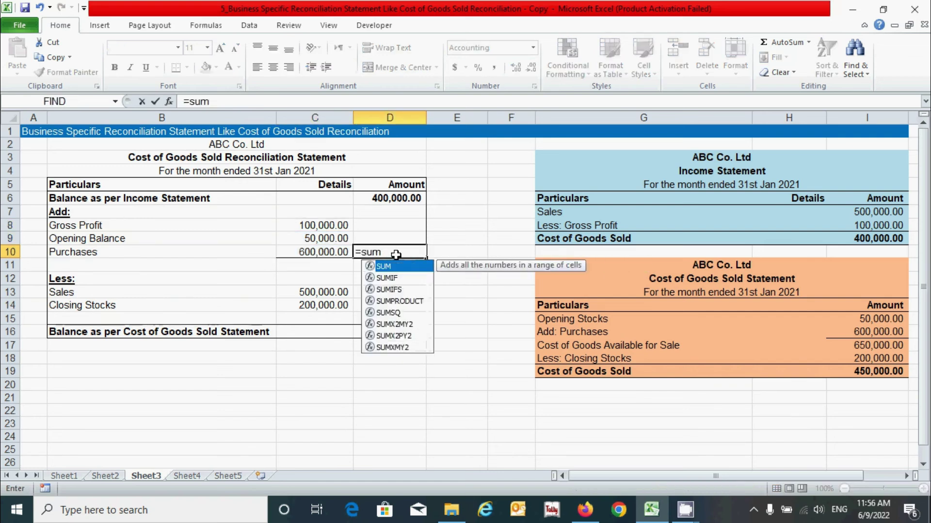
pyautogui.press('Tab')
pyautogui.moveTo(309, 224); pyautogui.dragTo(310, 252)
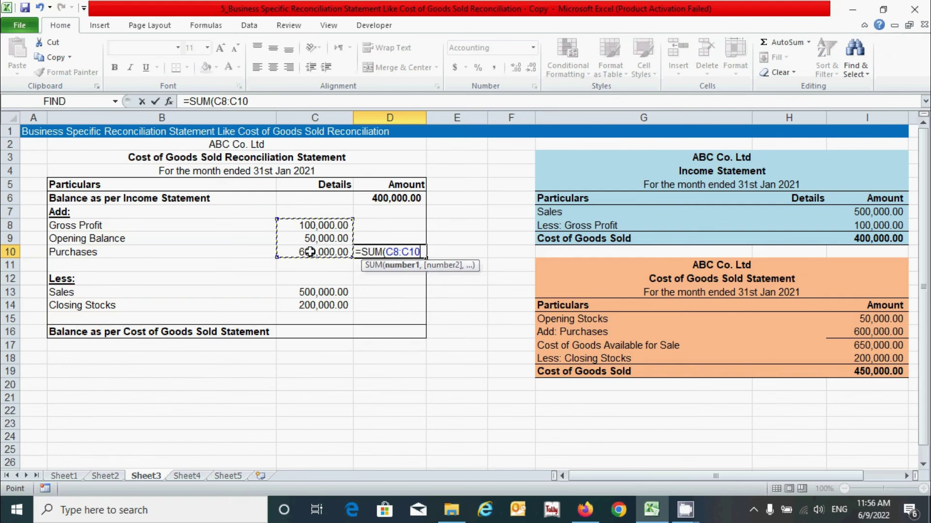
pyautogui.write(')')
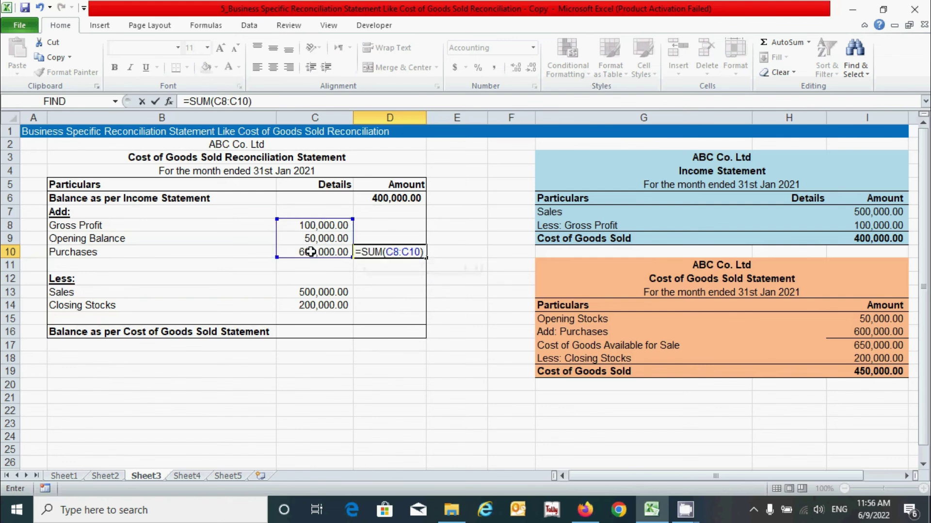
pyautogui.press('Return')
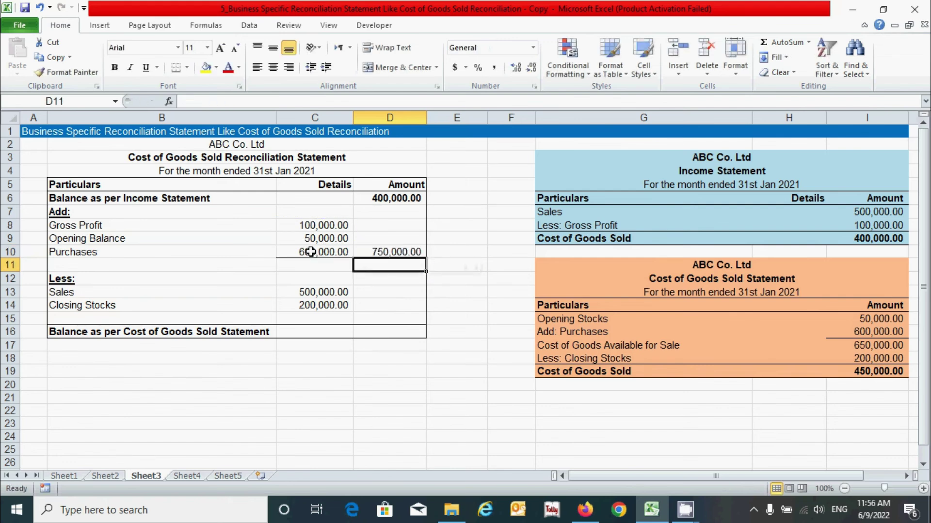
# - Total the Less items as a negative amount in D15 with the formula =-SUM(C13:C15)
pyautogui.click(393, 314)
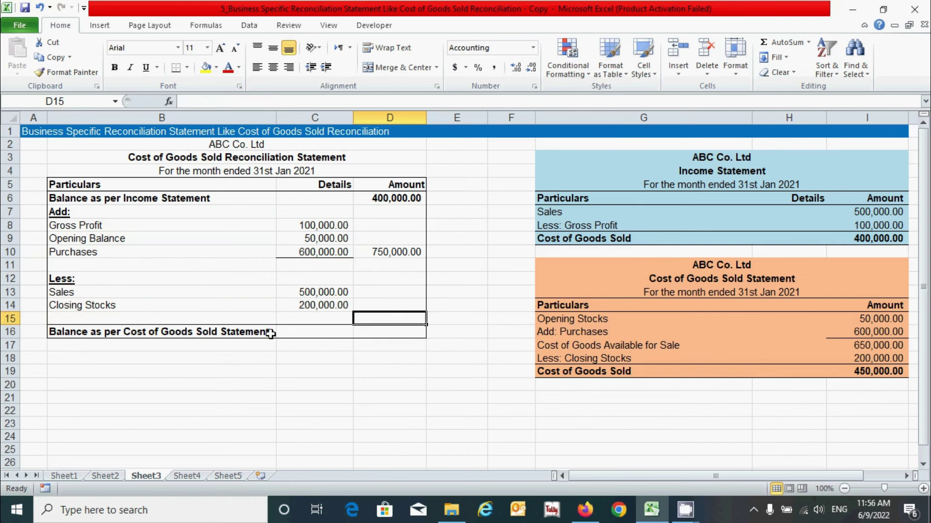
pyautogui.write('=sum')
pyautogui.press('Tab')
pyautogui.moveTo(315, 293); pyautogui.dragTo(314, 312)
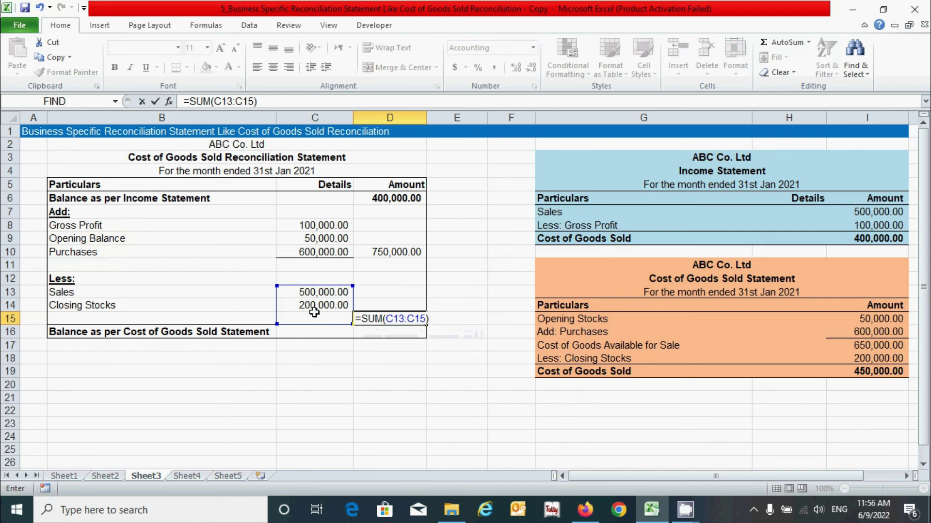
pyautogui.click(362, 317)
pyautogui.write('-')
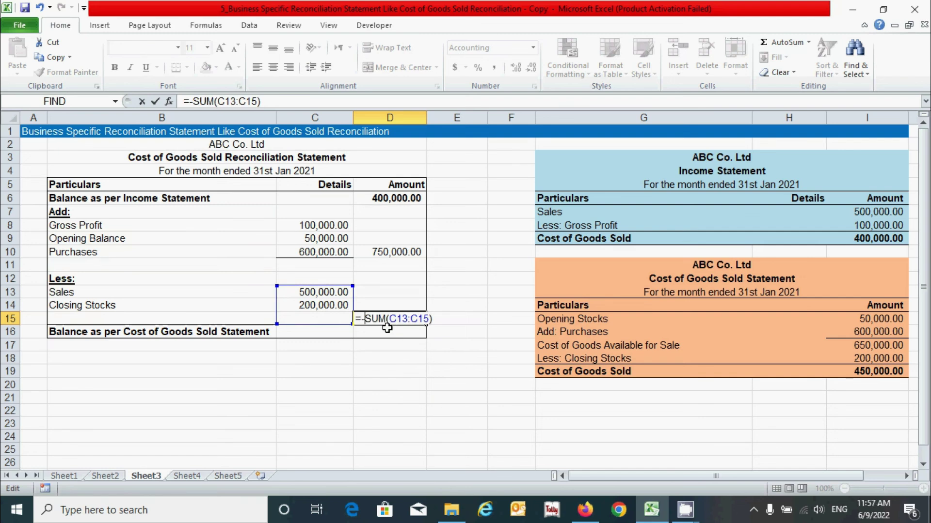
pyautogui.press('Return')
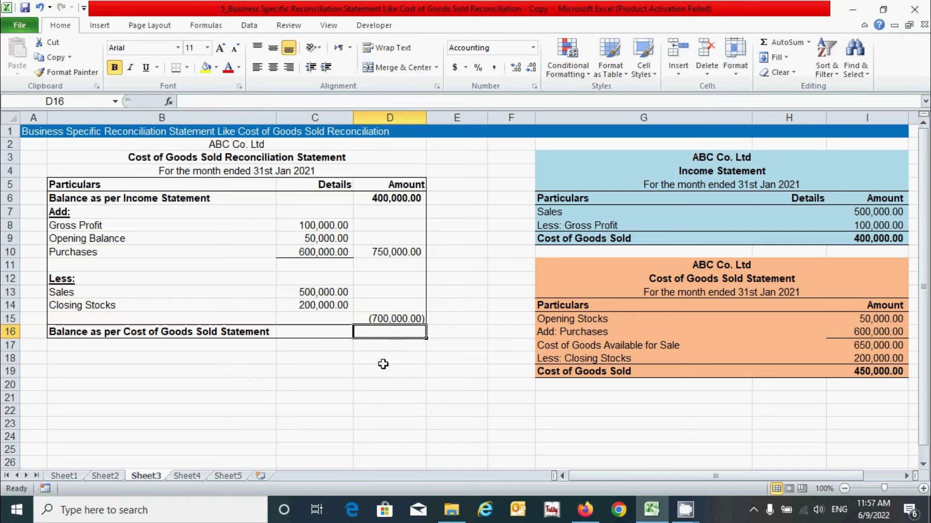
# - Calculate the balance as per Cost of Goods Sold Statement in D16 with the formula =SUM(D6,D10,D15)
pyautogui.write('=')
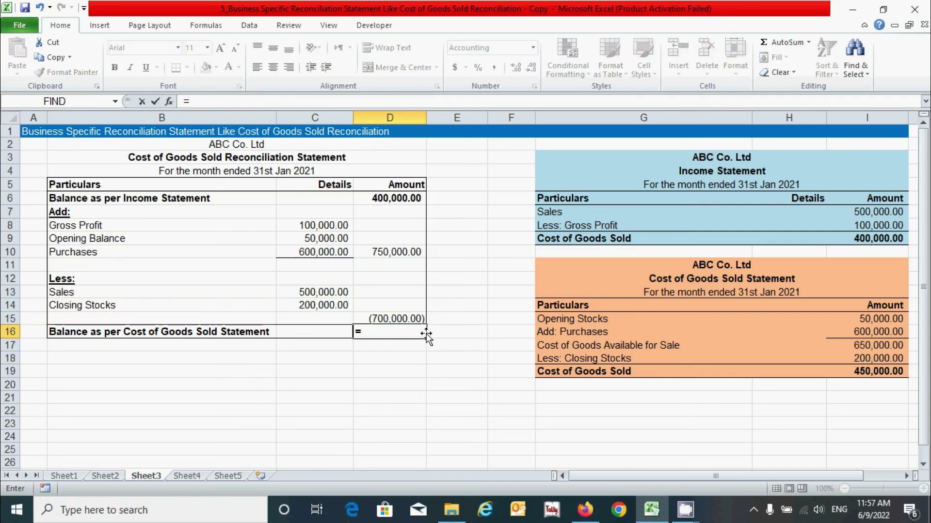
pyautogui.write('sum')
pyautogui.press('Tab')
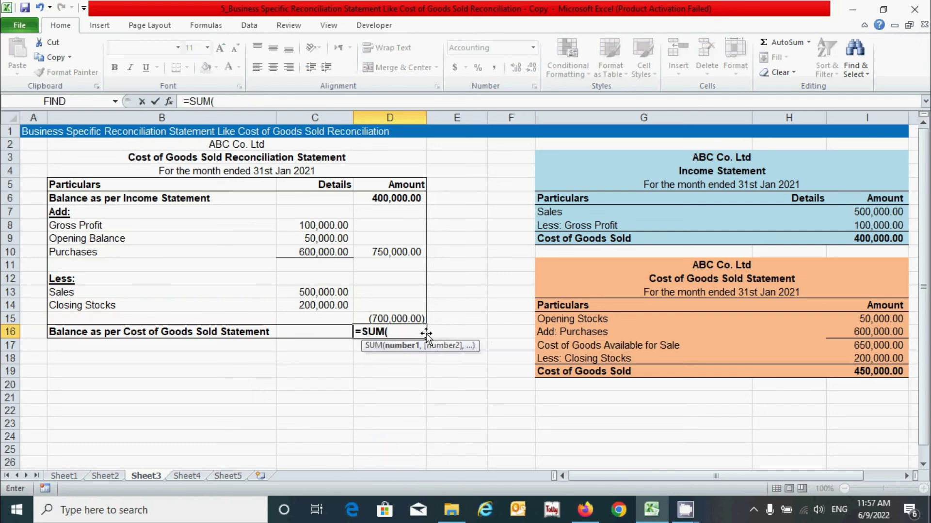
pyautogui.click(399, 197)
pyautogui.write(',')
pyautogui.click(388, 251)
pyautogui.write(',')
pyautogui.click(395, 315)
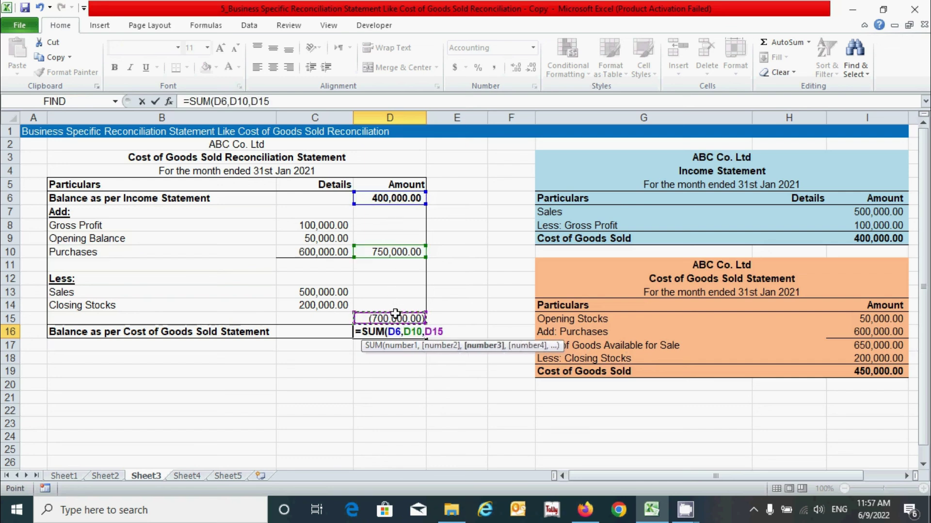
pyautogui.write(')')
pyautogui.press('Return')
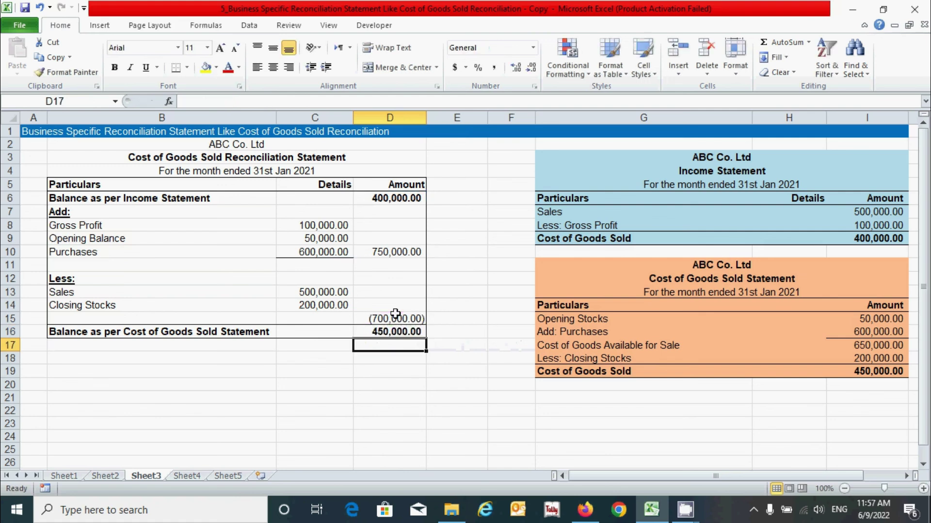
pyautogui.press('Down')
pyautogui.press('Down')
pyautogui.press('Down')
pyautogui.press('Down')
pyautogui.press('Down')
pyautogui.press('Down')
pyautogui.press('Down')
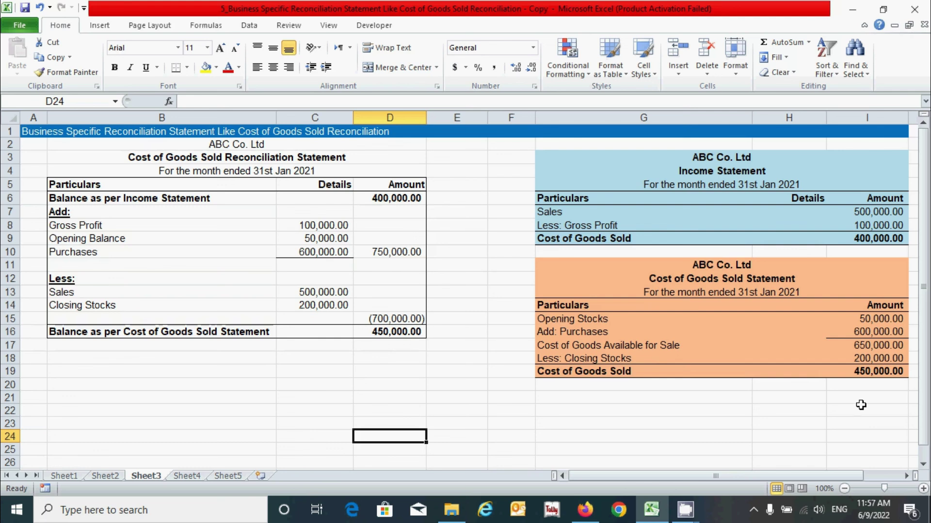
# - Compare the reconciliation's Income Statement balance in D6 with the Cost of Goods Sold amount in the Income Statement at I9
pyautogui.click(395, 200)
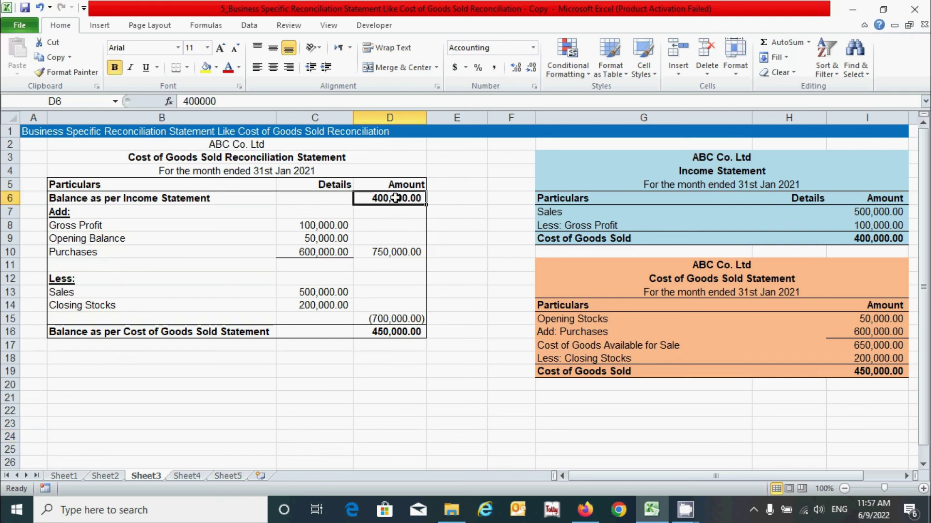
pyautogui.click(853, 239)
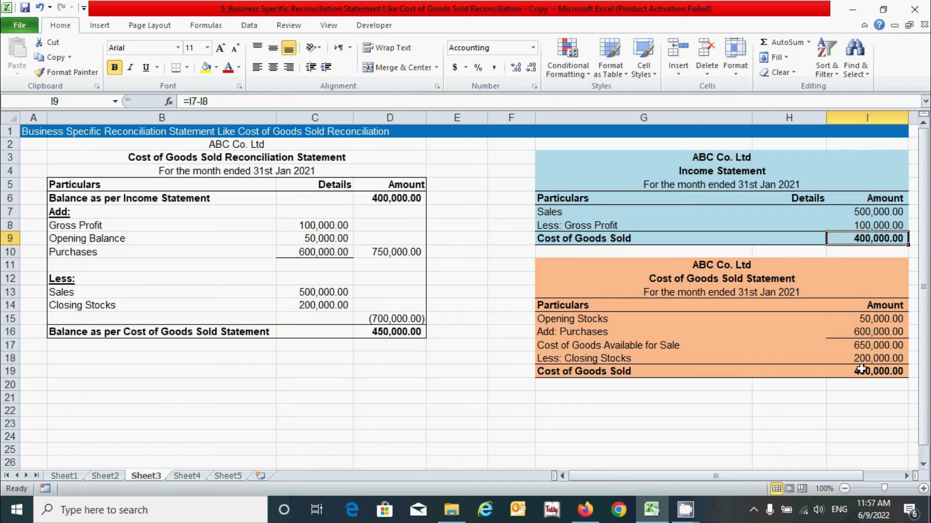